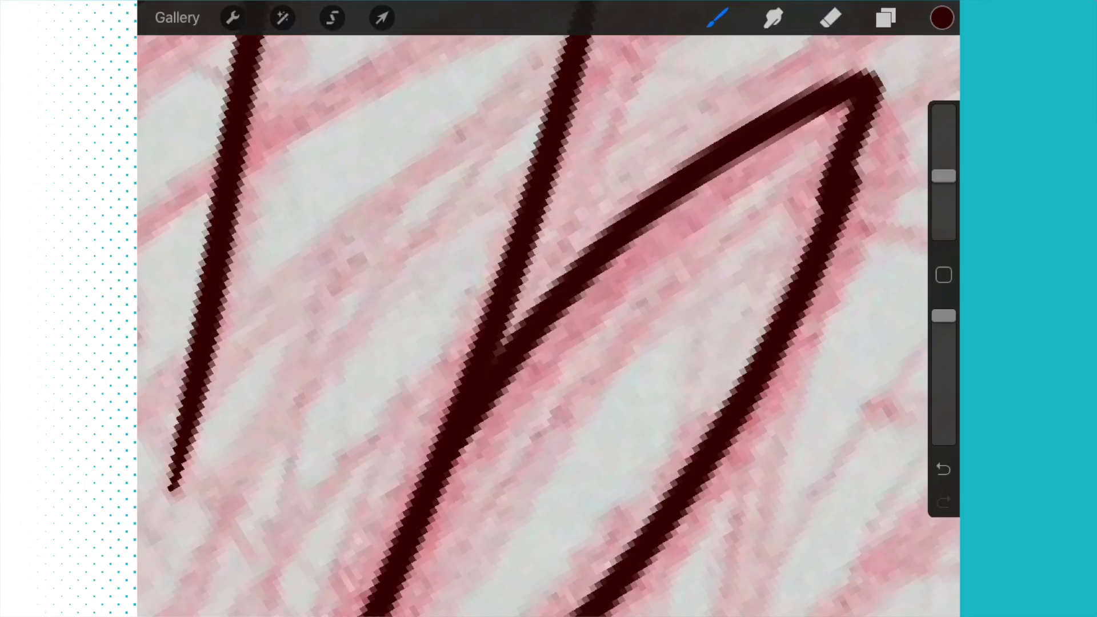
Undo the stray zigzag stroke on the ink layer.
{"action": "left_click", "coordinate": [943, 468]}
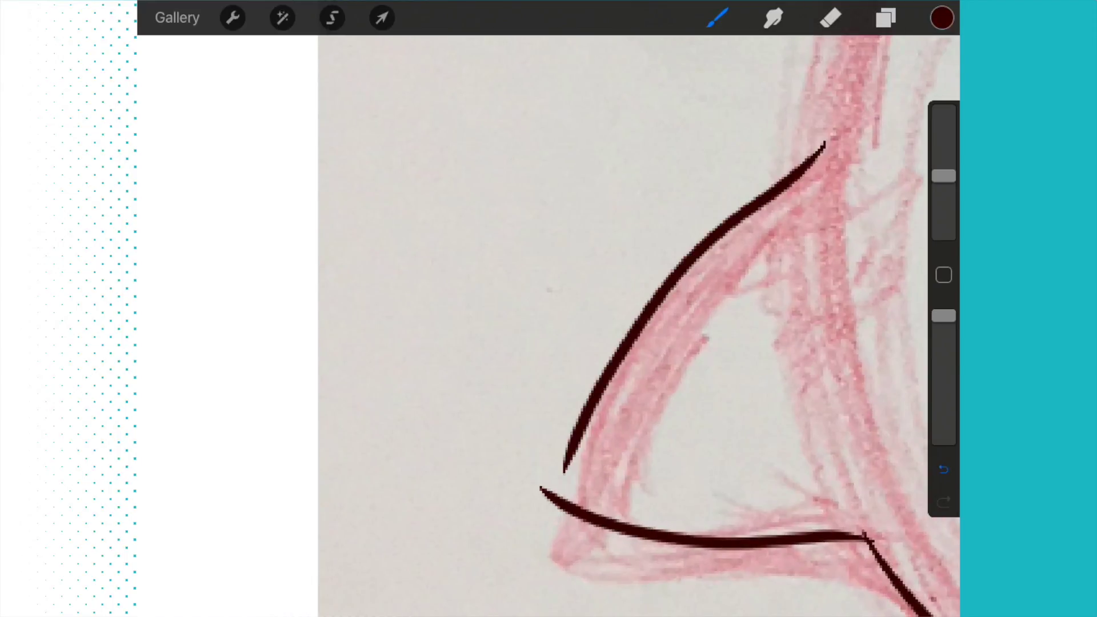
Ink the edge of the cat's ear over the red sketch.
{"action": "left_click_drag", "start_coordinate": [730, 210], "coordinate": [864, 121]}
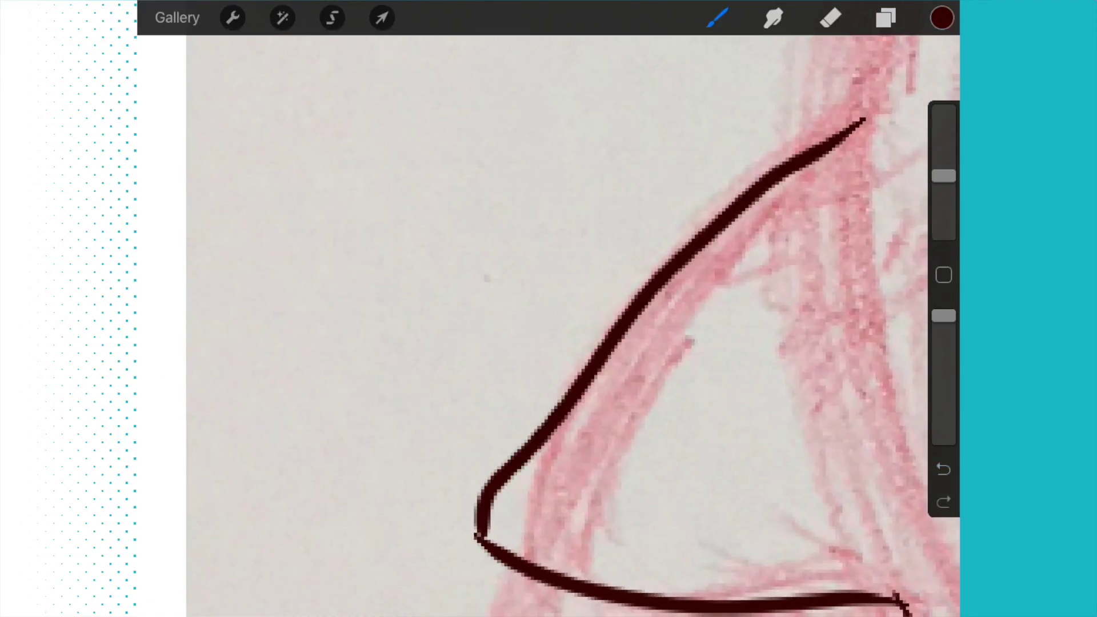
Replace the two misplaced ear strokes with new lines running up and up-right.
{"action": "key", "text": "ctrl+z"}
{"action": "left_click_drag", "start_coordinate": [549, 506], "coordinate": [580, 294]}
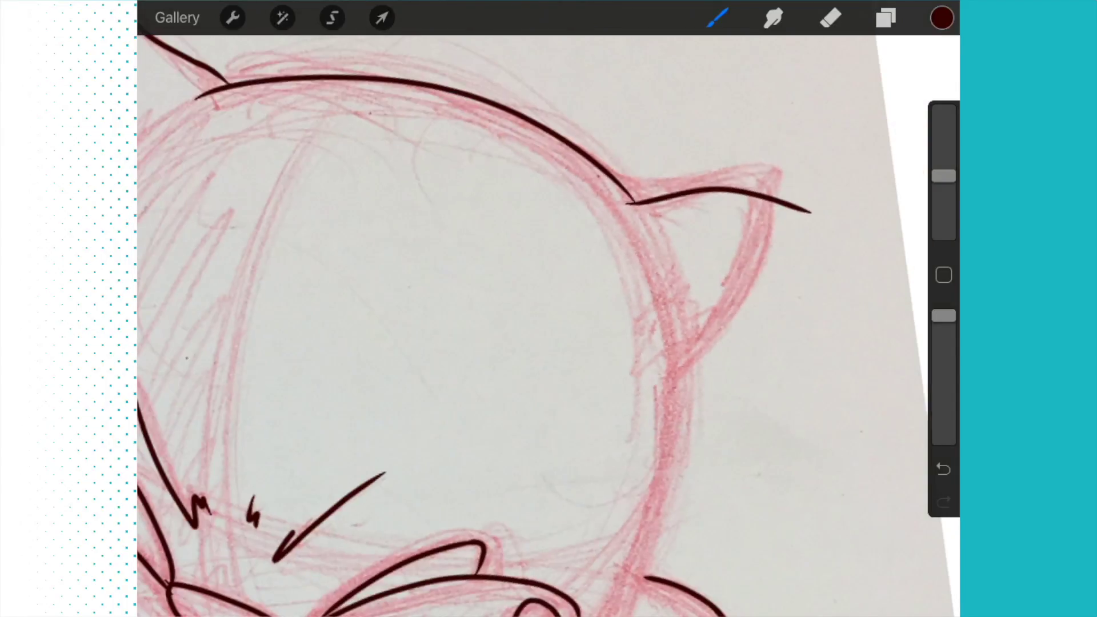
{"action": "key", "text": "ctrl+z"}
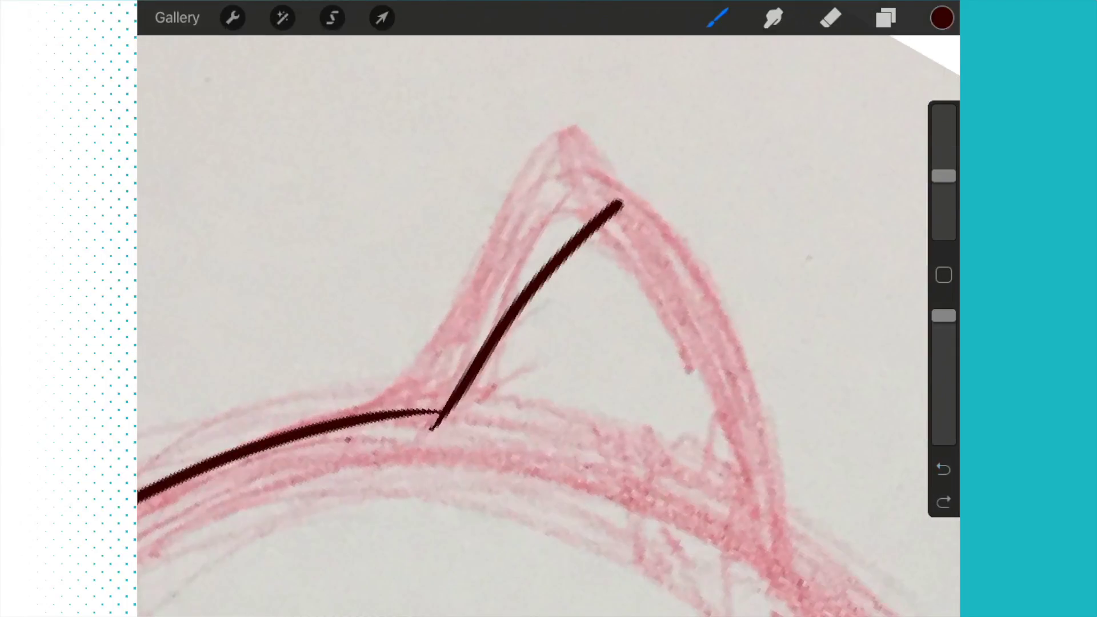
{"action": "left_click_drag", "start_coordinate": [619, 204], "coordinate": [710, 130]}
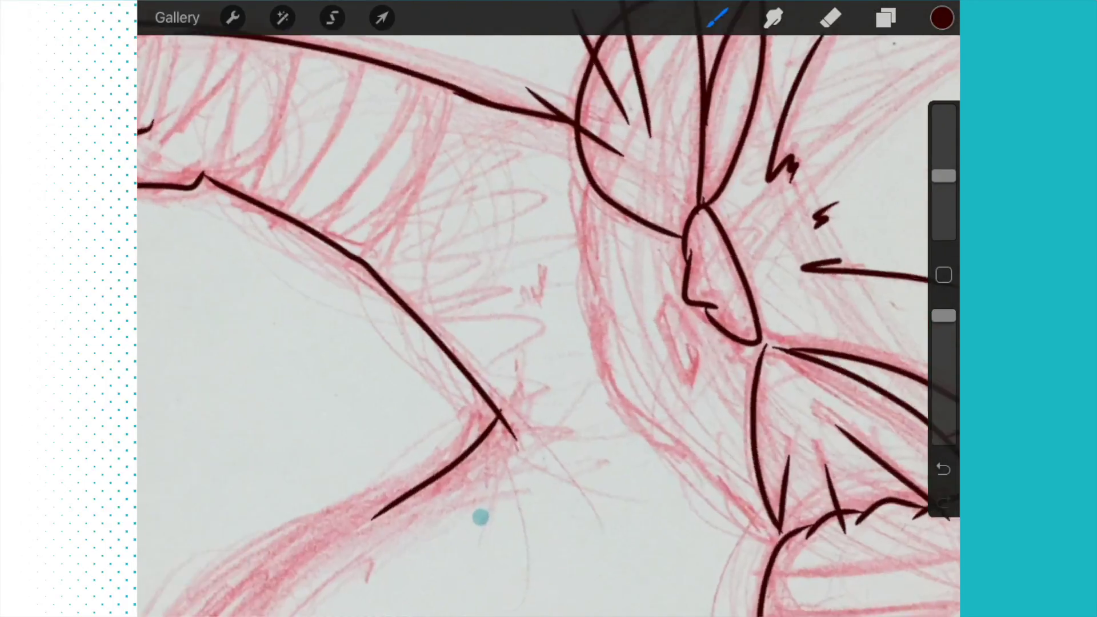
Ink a short line below the bow and extend the nearby curves rightward.
{"action": "mouse_move", "coordinate": [480, 517]}
{"action": "left_mouse_down"}
{"action": "mouse_move", "coordinate": [178, 461]}
{"action": "mouse_move", "coordinate": [142, 238]}
{"action": "mouse_move", "coordinate": [299, 184]}
{"action": "mouse_move", "coordinate": [383, 124]}
{"action": "mouse_move", "coordinate": [409, 434]}
{"action": "left_mouse_up"}
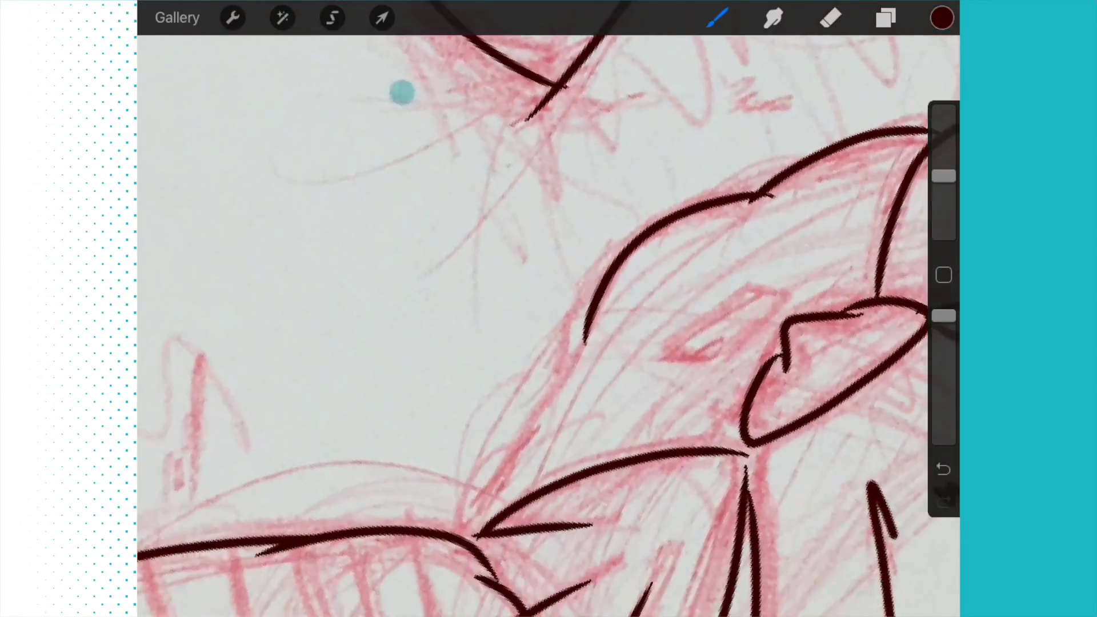
{"action": "left_click_drag", "start_coordinate": [402, 91], "coordinate": [395, 78]}
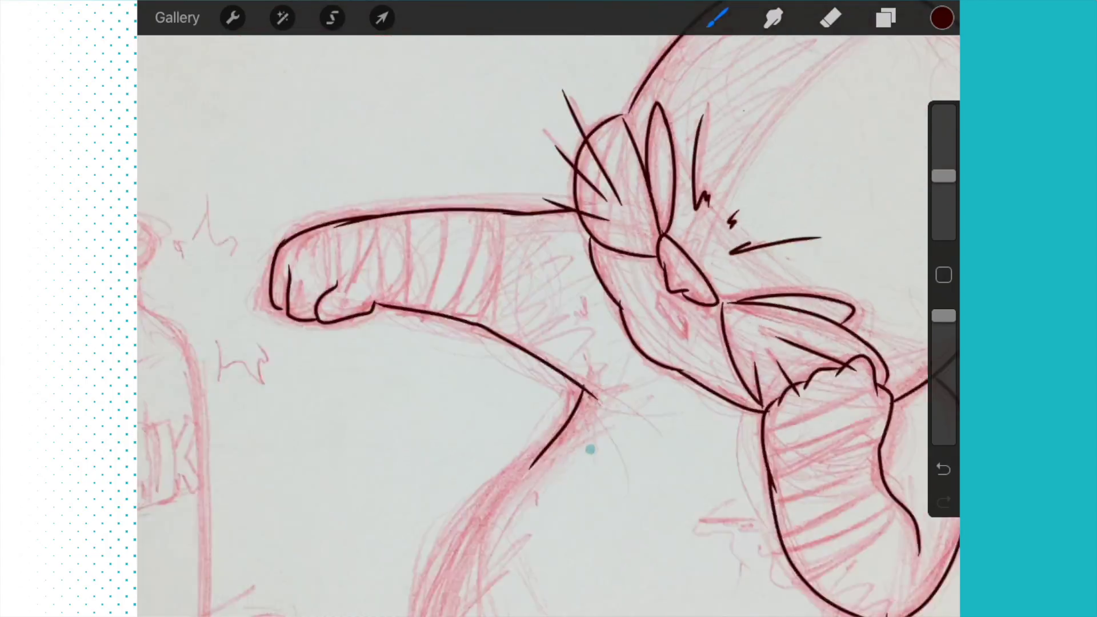
{"action": "left_click_drag", "start_coordinate": [419, 146], "coordinate": [842, 489]}
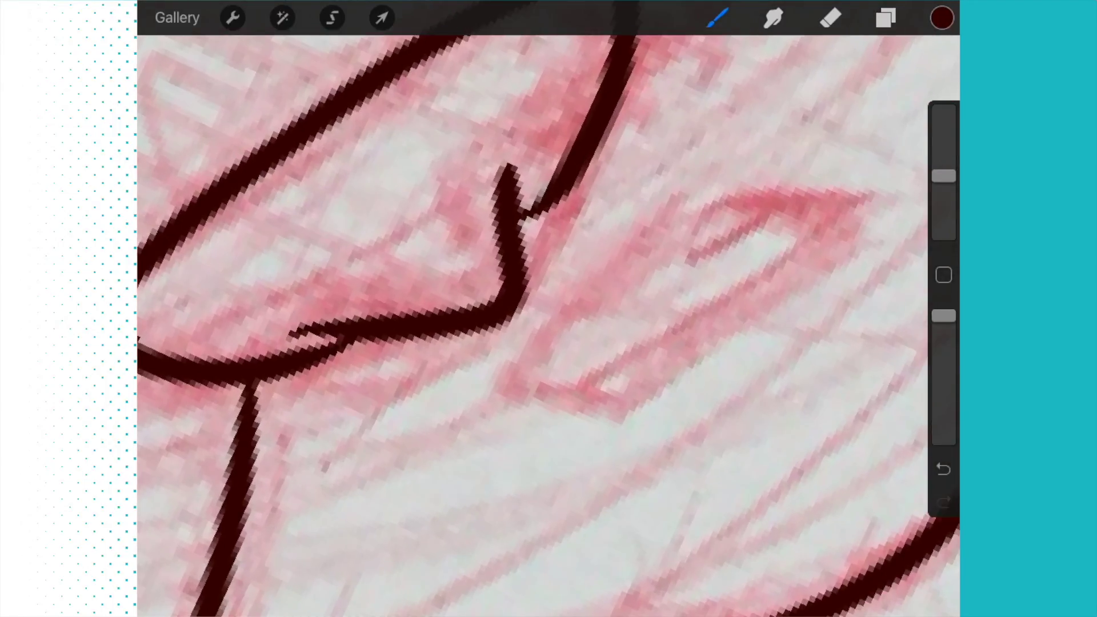
{"action": "left_click_drag", "start_coordinate": [519, 407], "coordinate": [614, 376]}
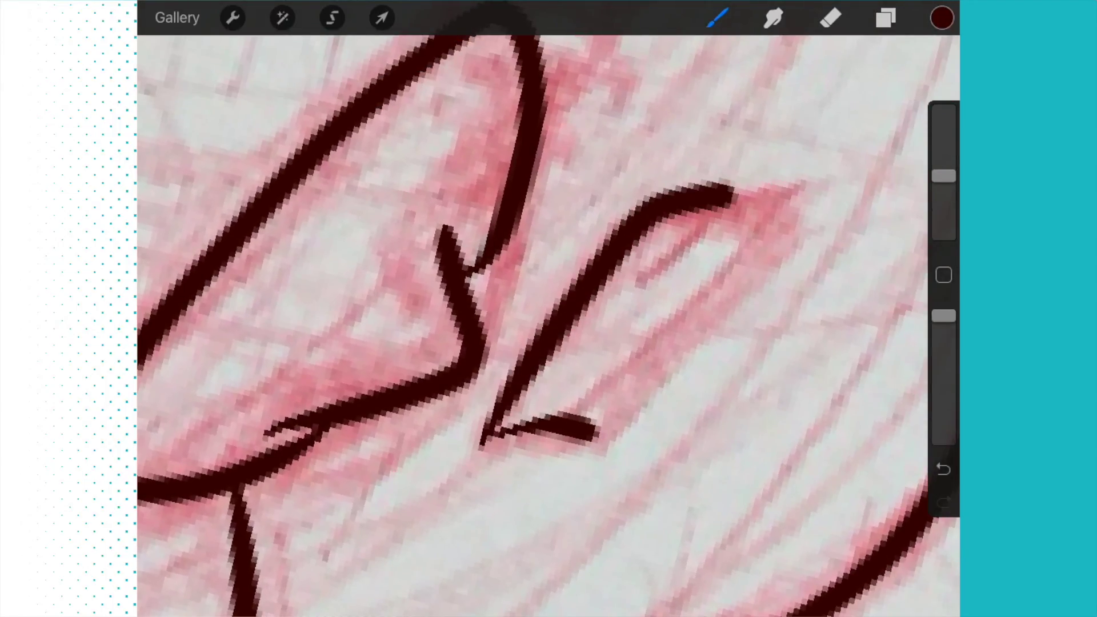
{"action": "left_click_drag", "start_coordinate": [729, 195], "coordinate": [862, 178]}
{"action": "left_click_drag", "start_coordinate": [485, 438], "coordinate": [411, 493]}
{"action": "scroll", "coordinate": [549, 326], "scroll_direction": "up", "scroll_amount": 1}
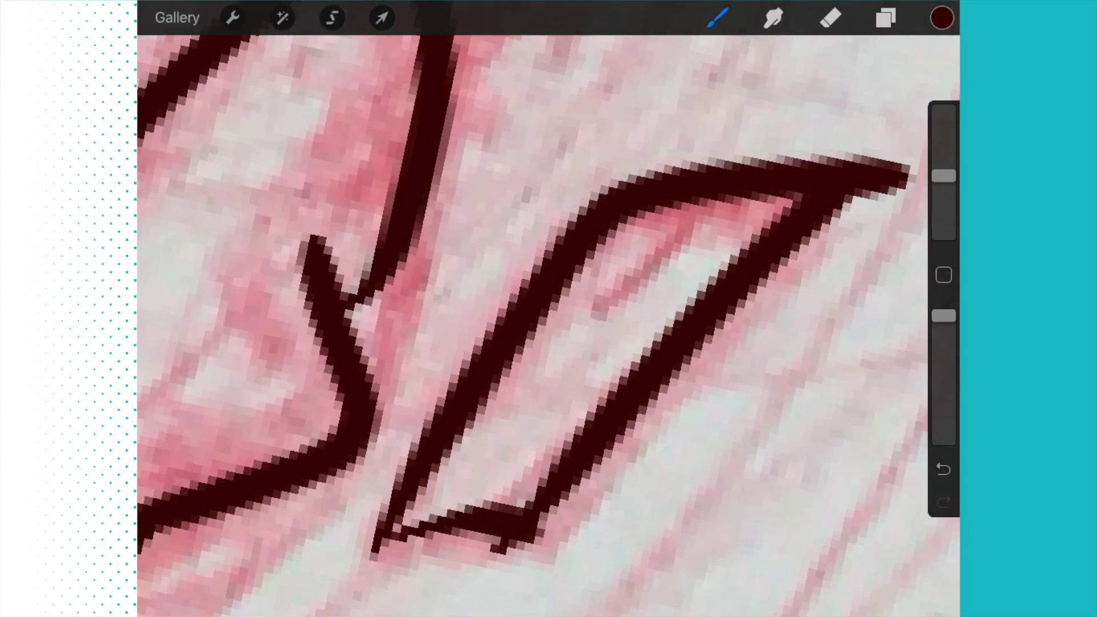
{"action": "scroll", "coordinate": [549, 326], "scroll_direction": "up", "scroll_amount": 2}
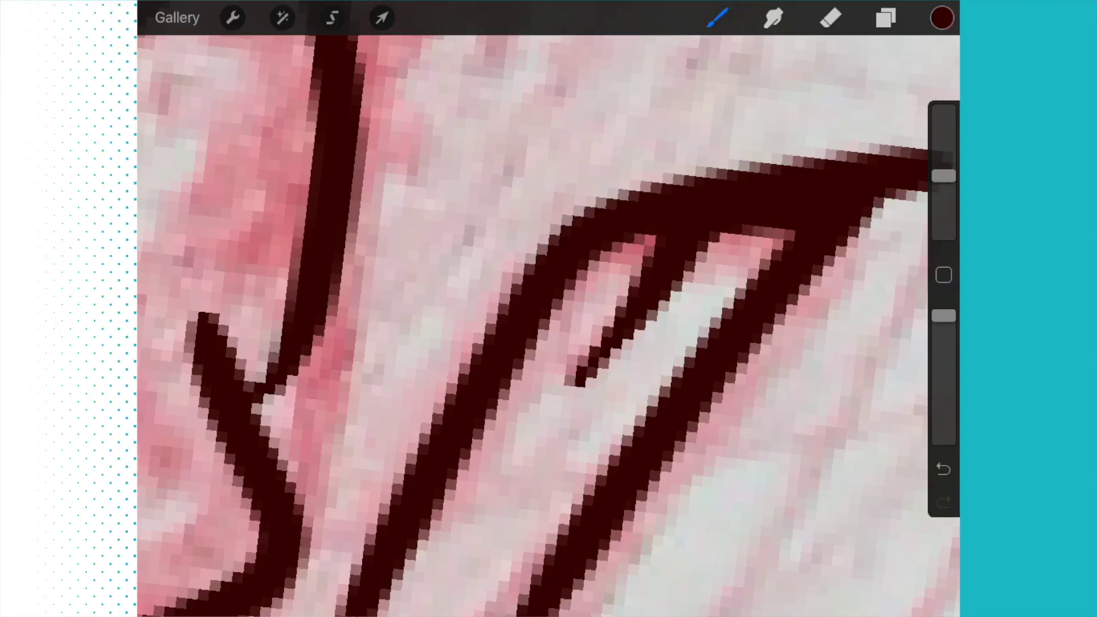
{"action": "scroll", "coordinate": [548, 326], "scroll_direction": "down", "scroll_amount": 3}
{"action": "scroll", "coordinate": [549, 326], "scroll_direction": "down", "scroll_amount": 3}
{"action": "scroll", "coordinate": [548, 326], "scroll_direction": "down", "scroll_amount": 2}
{"action": "scroll", "coordinate": [549, 325], "scroll_direction": "up", "scroll_amount": 2}
{"action": "scroll", "coordinate": [574, 299], "scroll_direction": "up", "scroll_amount": 3}
{"action": "scroll", "coordinate": [326, 482], "scroll_direction": "up", "scroll_amount": 3}
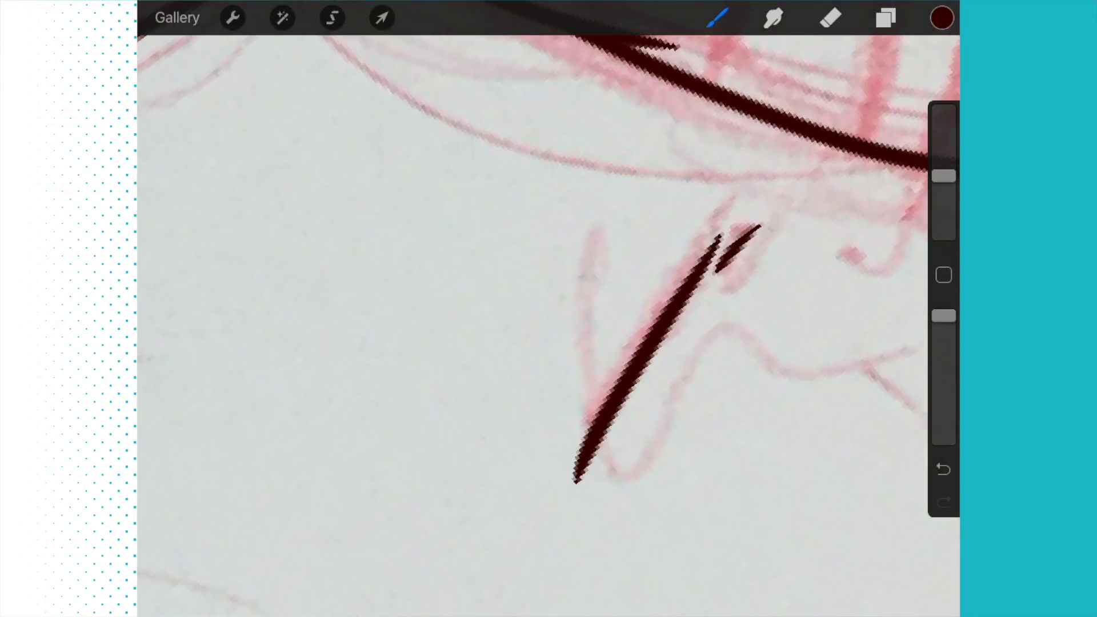
{"action": "scroll", "coordinate": [546, 206], "scroll_direction": "down", "scroll_amount": 5}
{"action": "scroll", "coordinate": [789, 94], "scroll_direction": "up", "scroll_amount": 2}
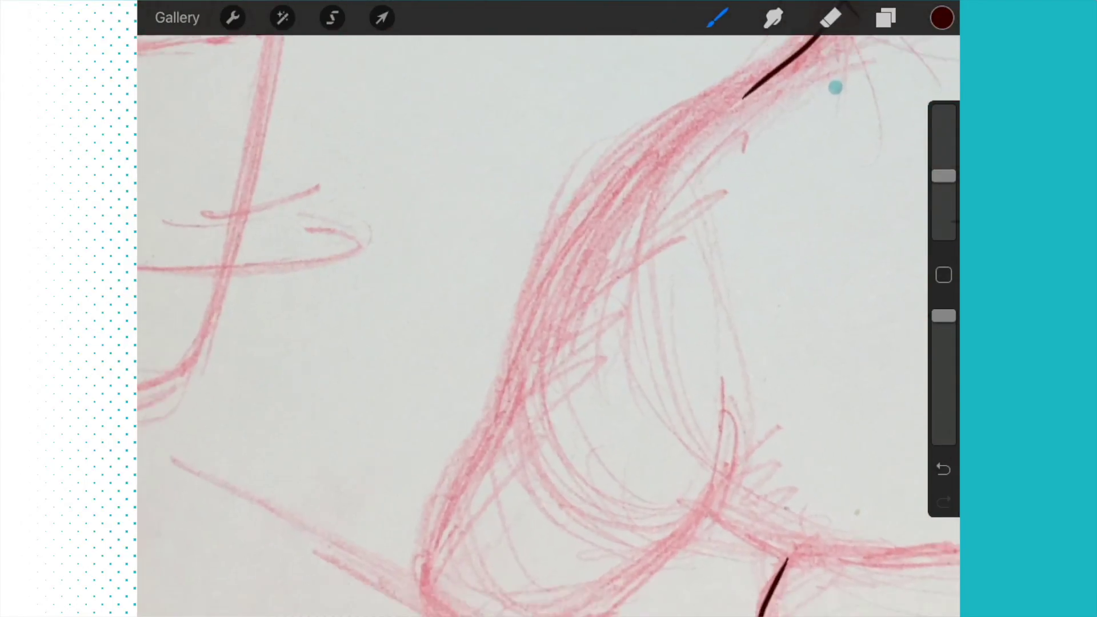
{"action": "scroll", "coordinate": [813, 150], "scroll_direction": "up", "scroll_amount": 2}
{"action": "scroll", "coordinate": [813, 151], "scroll_direction": "down", "scroll_amount": 2}
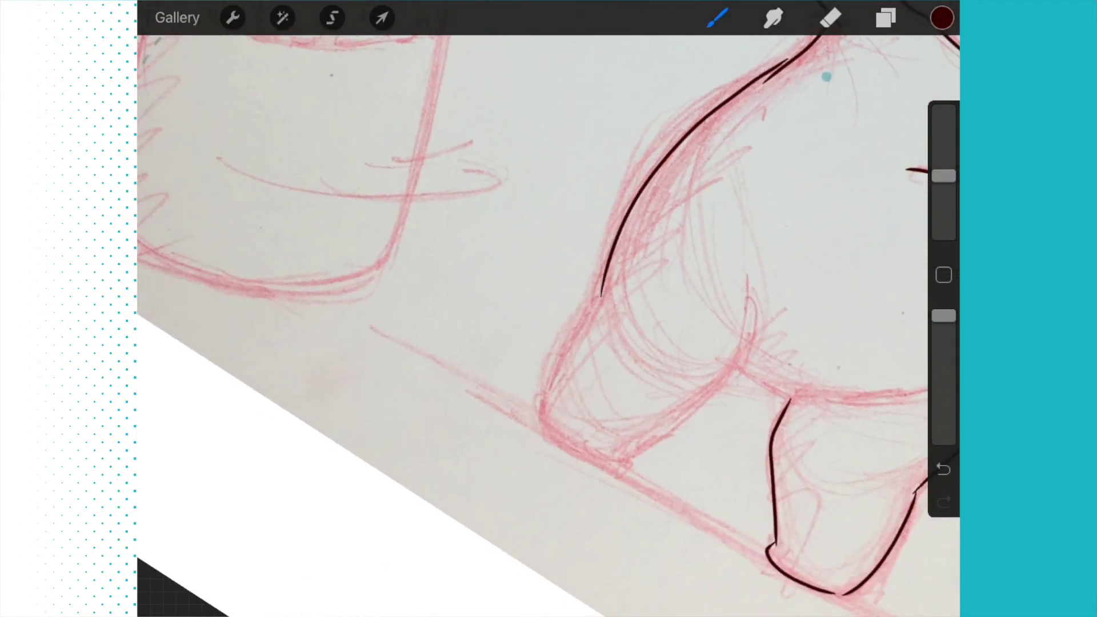
{"action": "scroll", "coordinate": [825, 73], "scroll_direction": "up", "scroll_amount": 3}
{"action": "scroll", "coordinate": [826, 74], "scroll_direction": "up", "scroll_amount": 3}
{"action": "scroll", "coordinate": [548, 309], "scroll_direction": "down", "scroll_amount": 5}
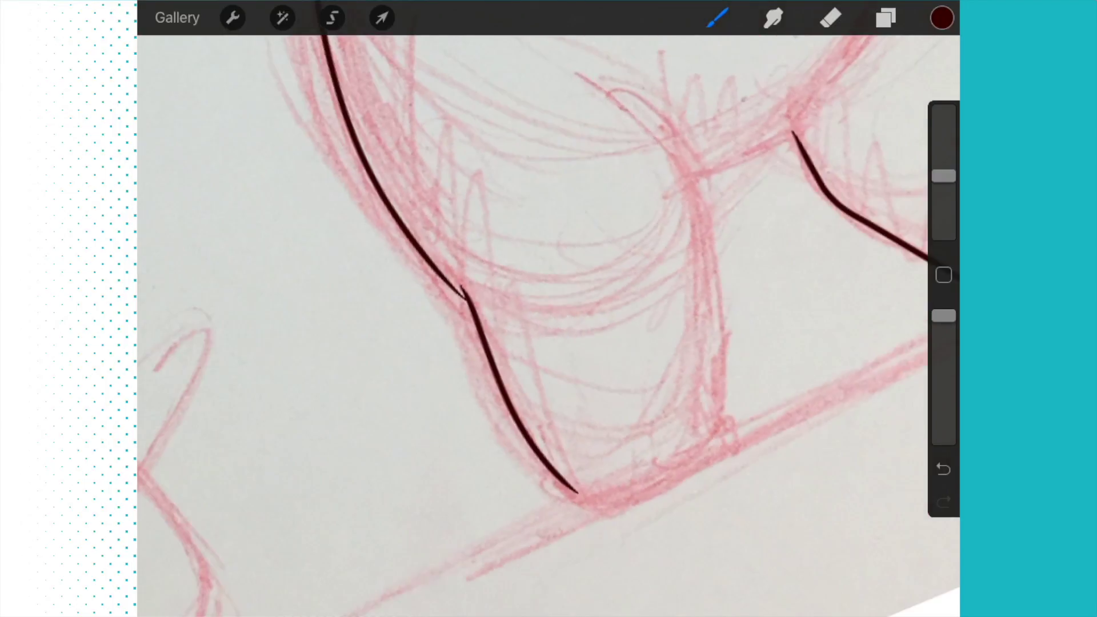
{"action": "scroll", "coordinate": [548, 309], "scroll_direction": "up", "scroll_amount": 1}
{"action": "scroll", "coordinate": [549, 309], "scroll_direction": "up", "scroll_amount": 1}
Extend the middle leg line to the ground and add small junction and chevron marks.
{"action": "left_click_drag", "start_coordinate": [712, 356], "coordinate": [697, 536]}
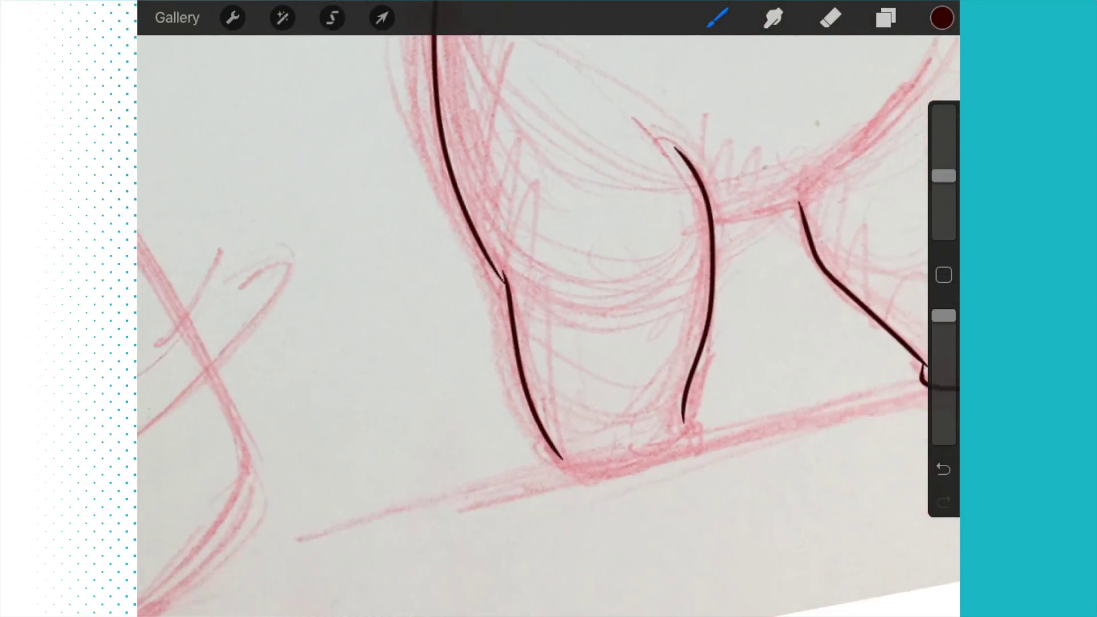
{"action": "scroll", "coordinate": [548, 343], "scroll_direction": "up", "scroll_amount": 2}
{"action": "scroll", "coordinate": [549, 344], "scroll_direction": "up", "scroll_amount": 2}
{"action": "scroll", "coordinate": [549, 343], "scroll_direction": "up", "scroll_amount": 2}
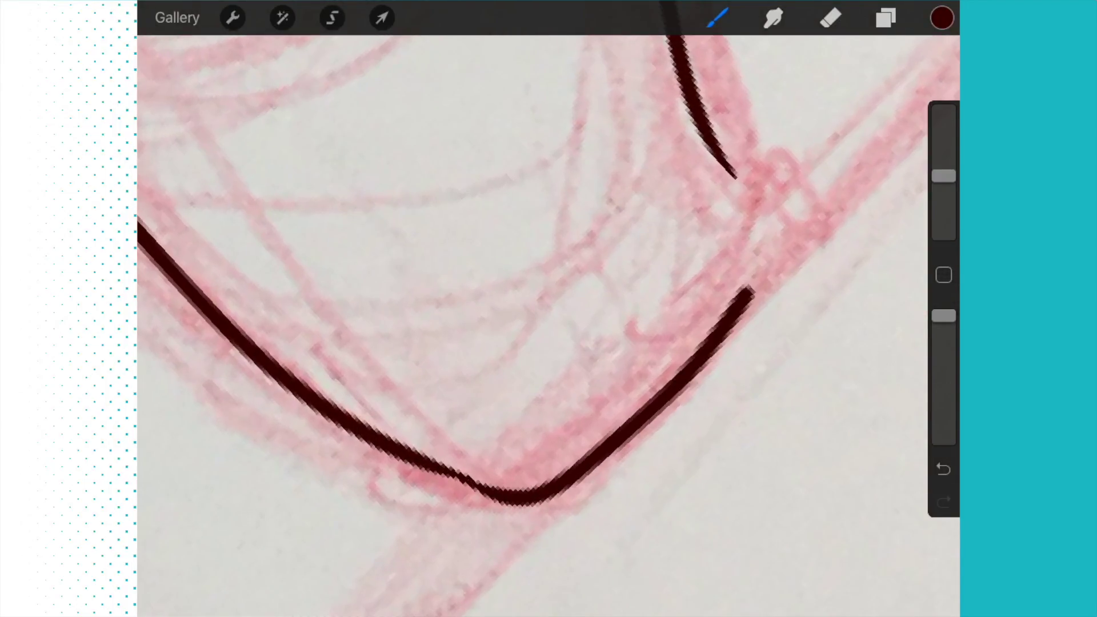
{"action": "scroll", "coordinate": [686, 300], "scroll_direction": "up", "scroll_amount": 2}
{"action": "scroll", "coordinate": [548, 309], "scroll_direction": "down", "scroll_amount": 5}
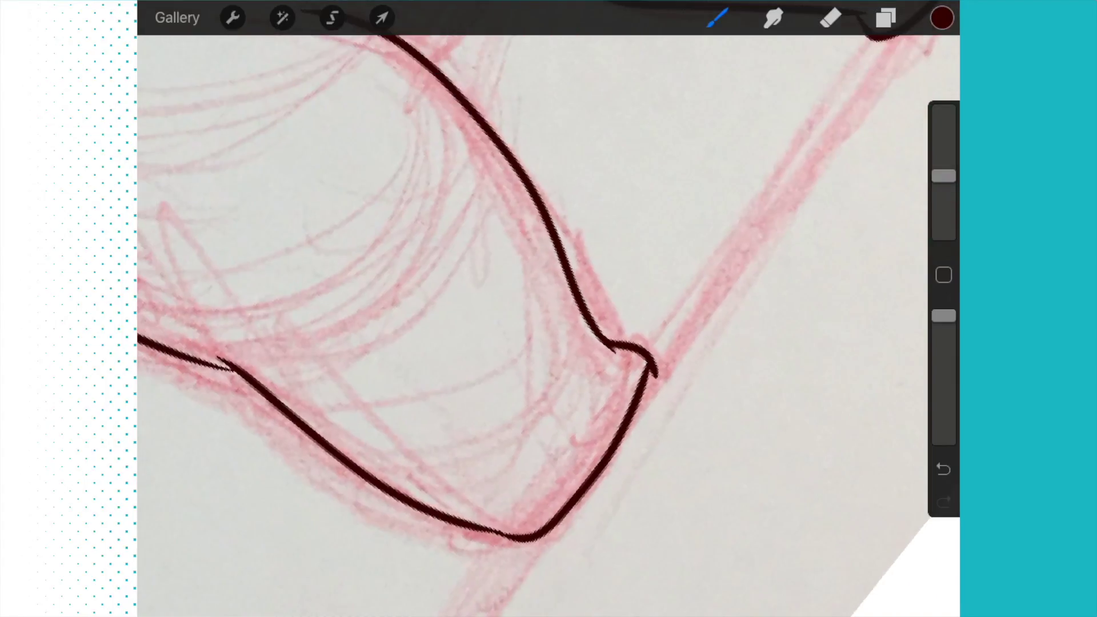
{"action": "scroll", "coordinate": [549, 308], "scroll_direction": "up", "scroll_amount": 1}
{"action": "scroll", "coordinate": [618, 369], "scroll_direction": "up", "scroll_amount": 2}
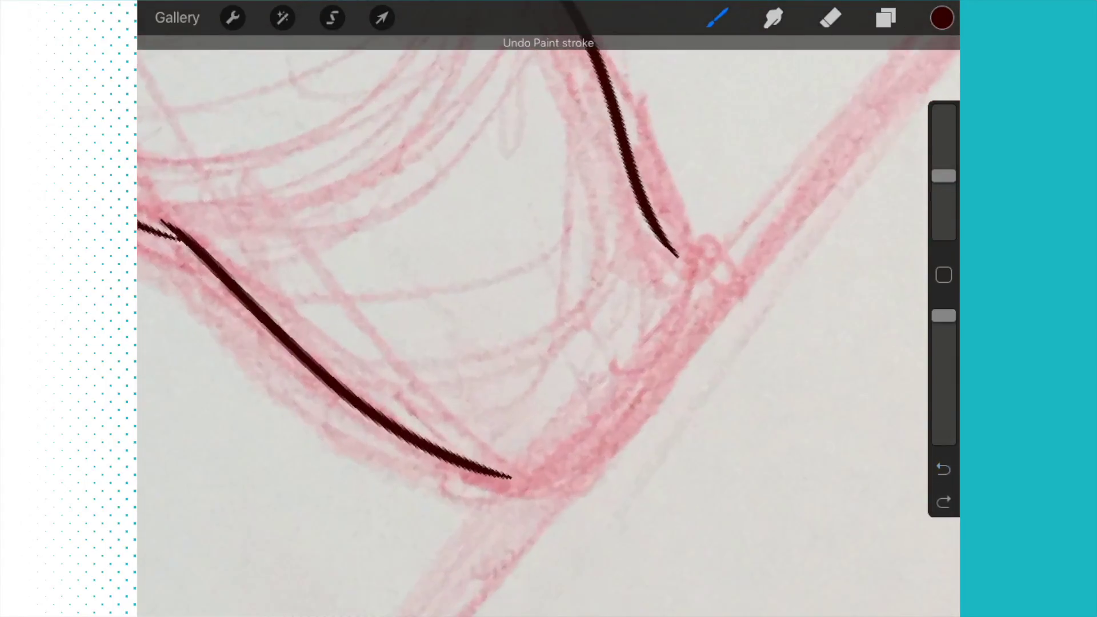
{"action": "scroll", "coordinate": [618, 369], "scroll_direction": "up", "scroll_amount": 2}
{"action": "scroll", "coordinate": [601, 343], "scroll_direction": "up", "scroll_amount": 1}
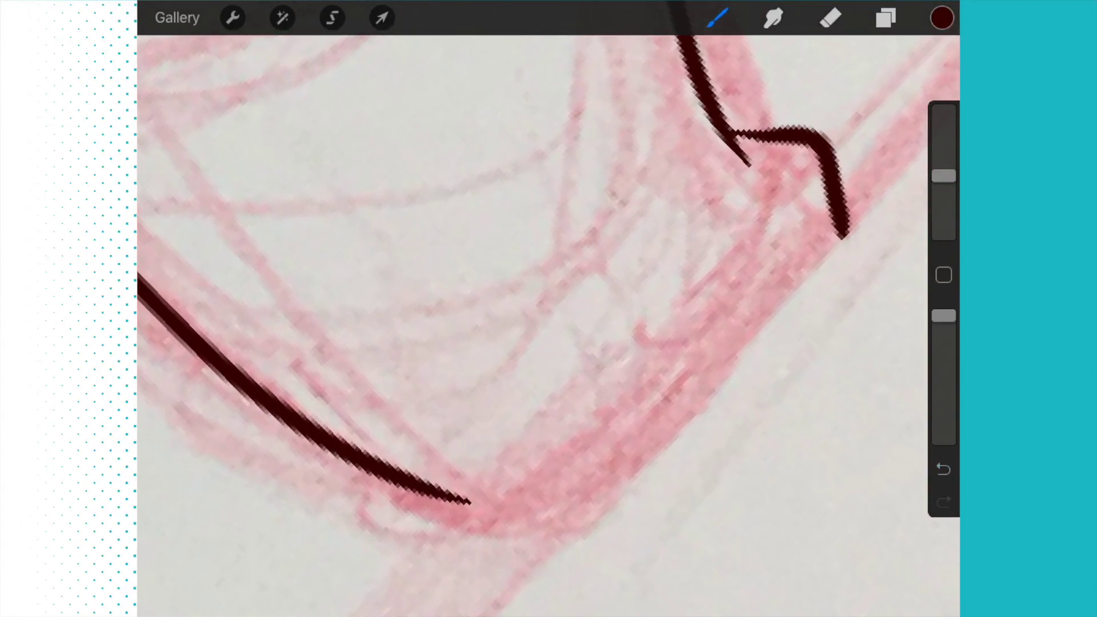
{"action": "scroll", "coordinate": [549, 309], "scroll_direction": "down", "scroll_amount": 5}
{"action": "scroll", "coordinate": [549, 309], "scroll_direction": "down", "scroll_amount": 3}
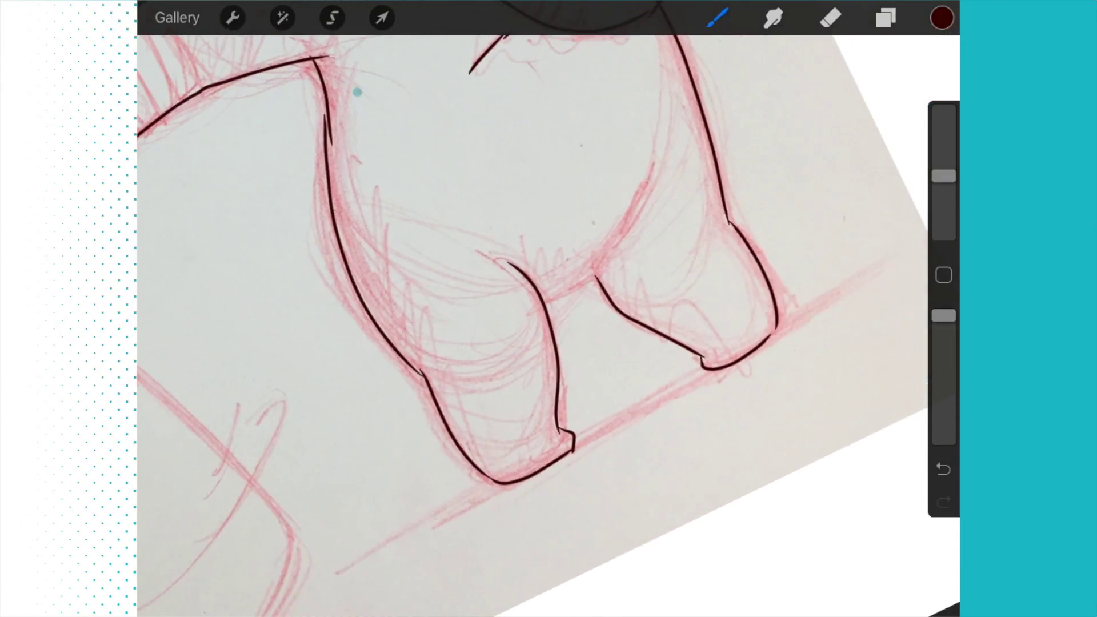
{"action": "scroll", "coordinate": [549, 309], "scroll_direction": "up", "scroll_amount": 5}
{"action": "scroll", "coordinate": [600, 344], "scroll_direction": "up", "scroll_amount": 2}
{"action": "scroll", "coordinate": [600, 343], "scroll_direction": "up", "scroll_amount": 1}
{"action": "left_click_drag", "start_coordinate": [762, 178], "coordinate": [757, 204]}
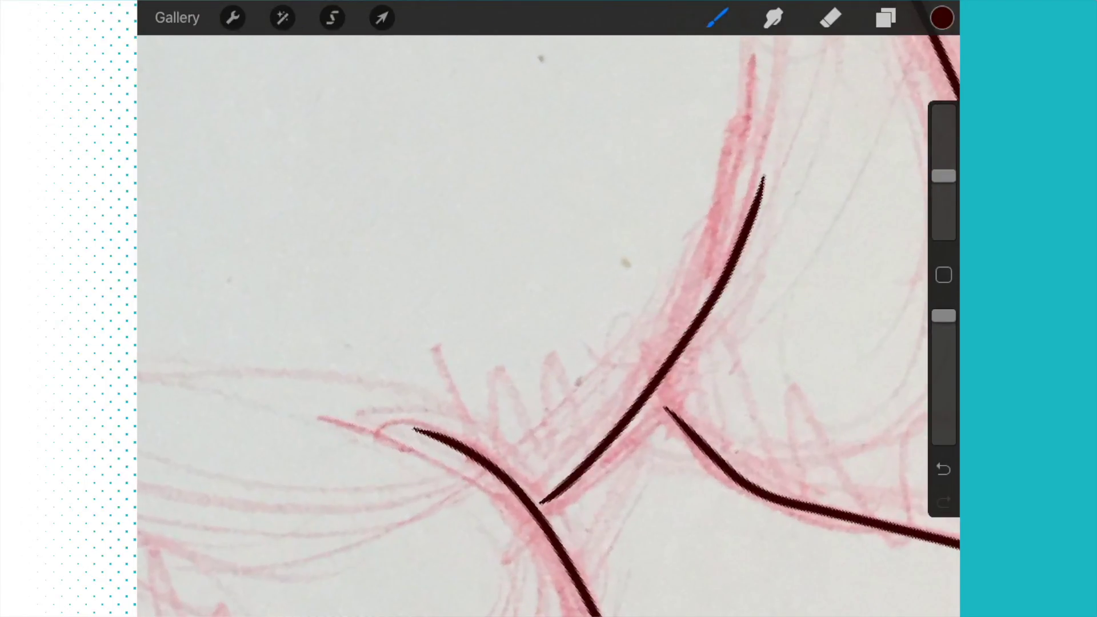
{"action": "scroll", "coordinate": [548, 309], "scroll_direction": "down", "scroll_amount": 3}
{"action": "scroll", "coordinate": [549, 308], "scroll_direction": "down", "scroll_amount": 2}
{"action": "scroll", "coordinate": [549, 308], "scroll_direction": "up", "scroll_amount": 3}
{"action": "scroll", "coordinate": [550, 310], "scroll_direction": "up", "scroll_amount": 2}
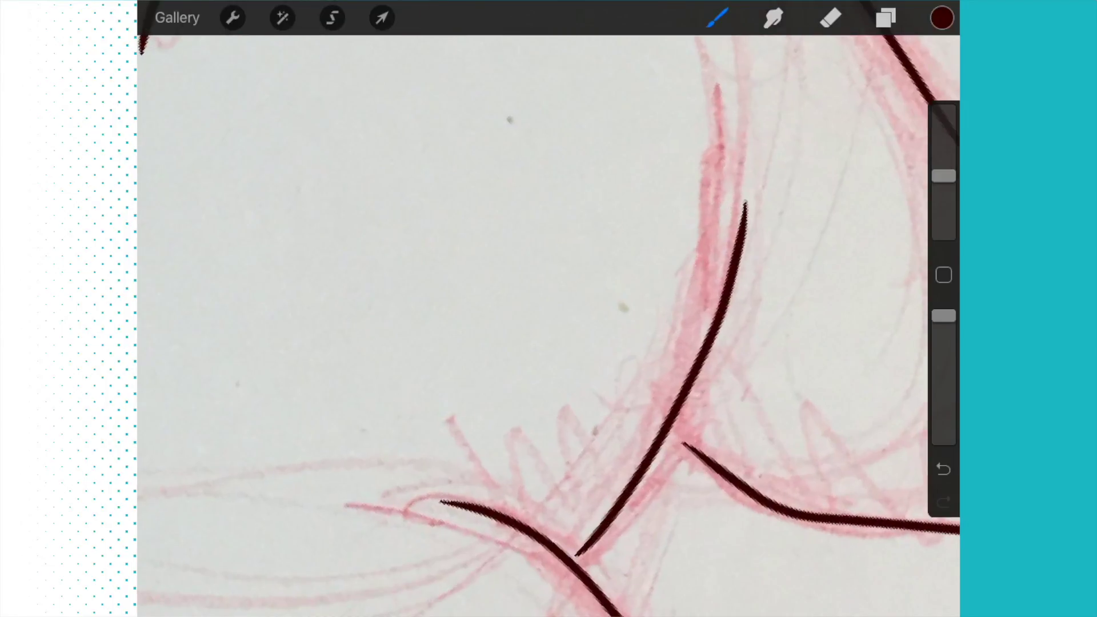
{"action": "scroll", "coordinate": [738, 360], "scroll_direction": "up", "scroll_amount": 2}
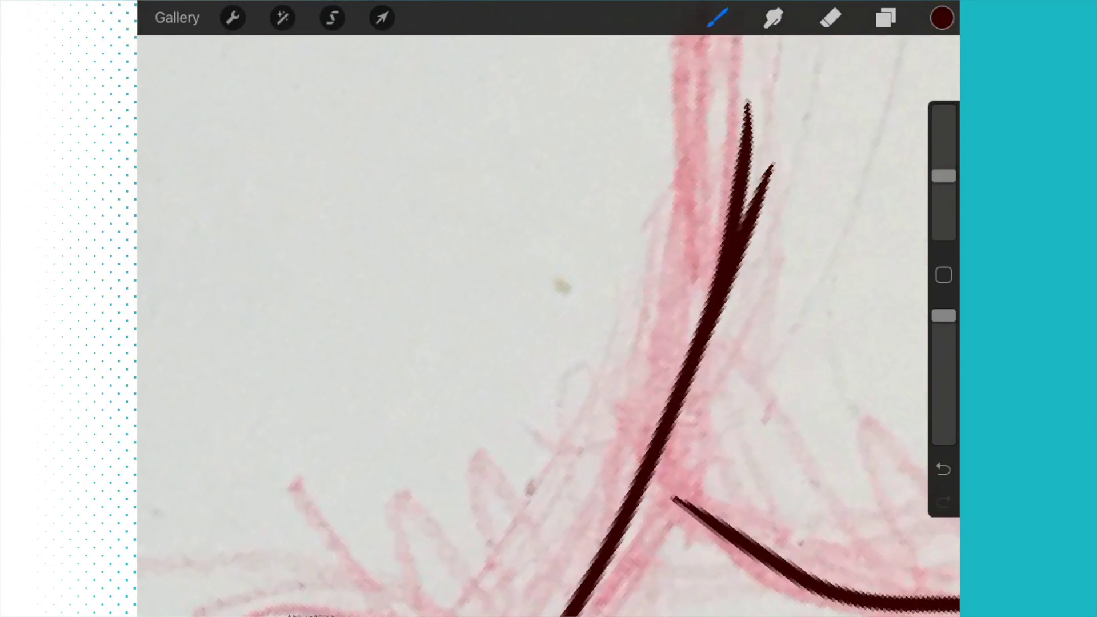
{"action": "scroll", "coordinate": [549, 309], "scroll_direction": "down", "scroll_amount": 3}
{"action": "scroll", "coordinate": [549, 309], "scroll_direction": "down", "scroll_amount": 2}
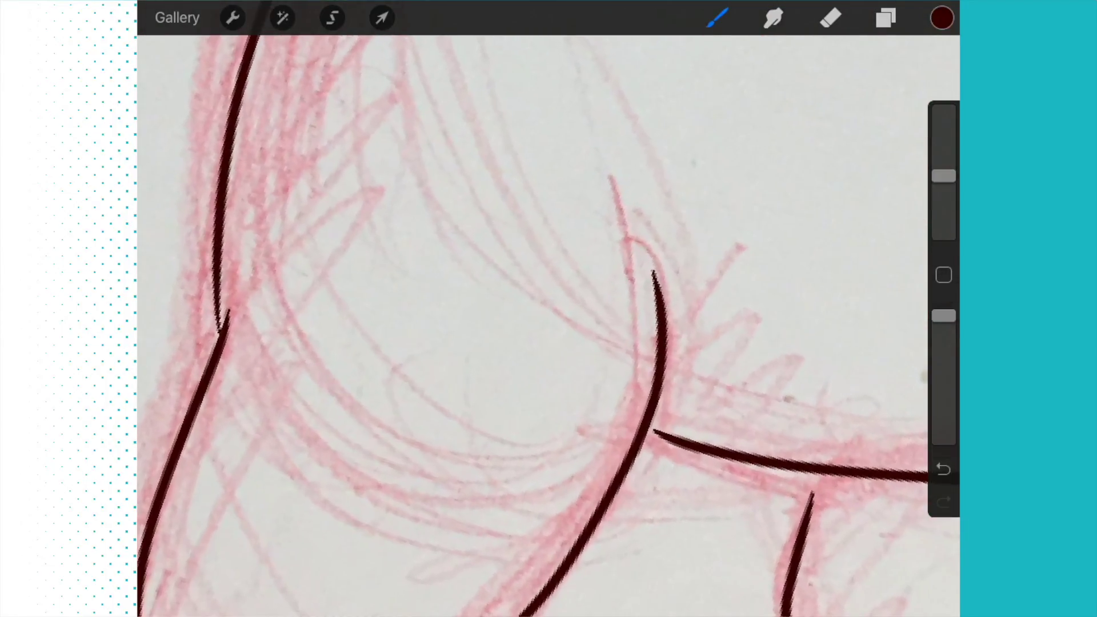
{"action": "scroll", "coordinate": [549, 308], "scroll_direction": "up", "scroll_amount": 1}
{"action": "scroll", "coordinate": [549, 309], "scroll_direction": "down", "scroll_amount": 2}
{"action": "scroll", "coordinate": [548, 309], "scroll_direction": "up", "scroll_amount": 5}
{"action": "left_click_drag", "start_coordinate": [583, 397], "coordinate": [664, 399]}
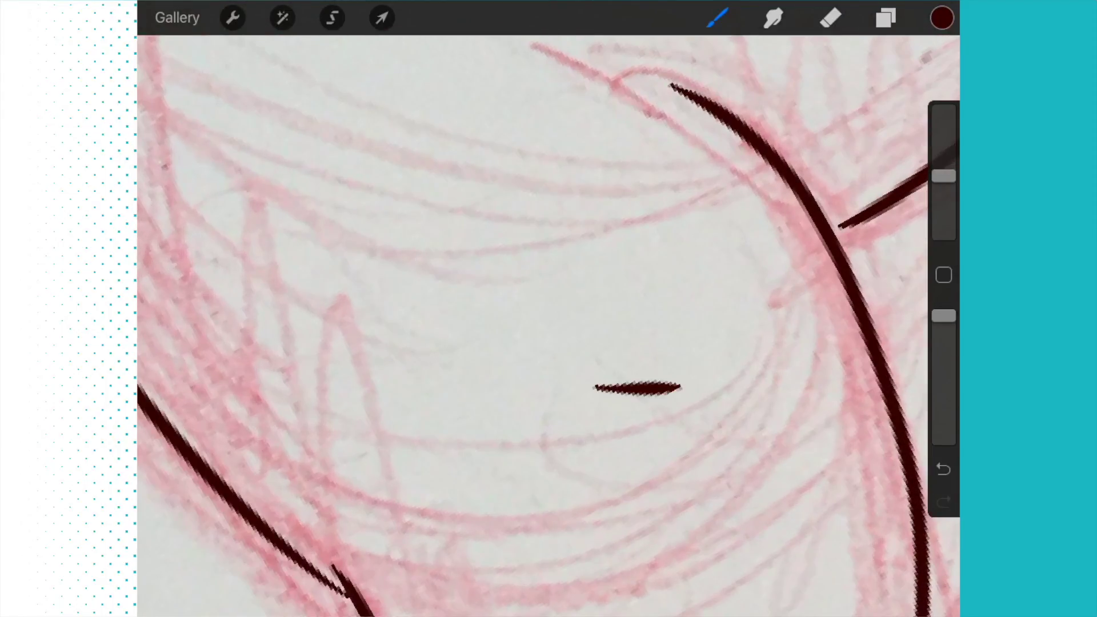
{"action": "scroll", "coordinate": [549, 310], "scroll_direction": "down", "scroll_amount": 2}
{"action": "scroll", "coordinate": [549, 309], "scroll_direction": "up", "scroll_amount": 2}
{"action": "scroll", "coordinate": [549, 309], "scroll_direction": "up", "scroll_amount": 1}
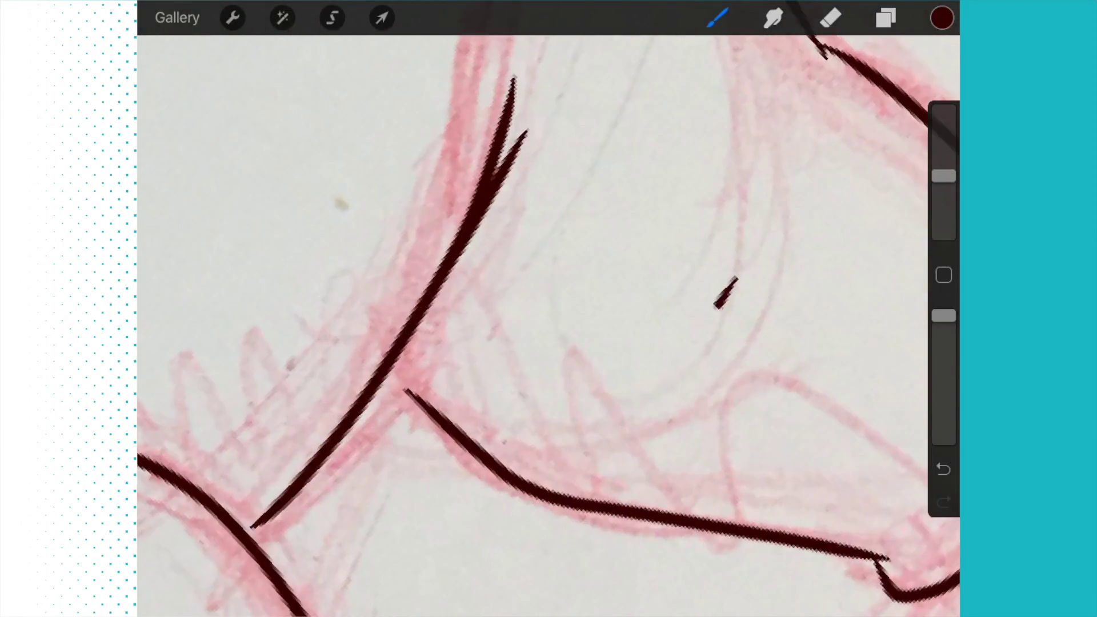
{"action": "scroll", "coordinate": [549, 309], "scroll_direction": "down", "scroll_amount": 3}
{"action": "scroll", "coordinate": [549, 309], "scroll_direction": "down", "scroll_amount": 2}
{"action": "scroll", "coordinate": [549, 309], "scroll_direction": "up", "scroll_amount": 2}
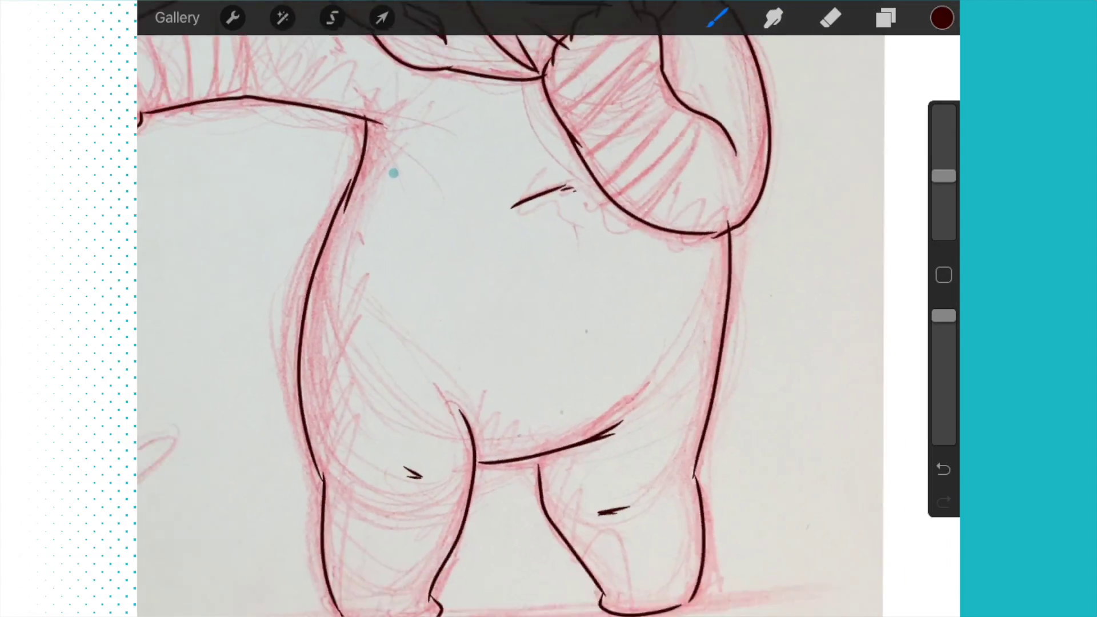
{"action": "scroll", "coordinate": [549, 308], "scroll_direction": "down", "scroll_amount": 2}
{"action": "scroll", "coordinate": [548, 309], "scroll_direction": "down", "scroll_amount": 2}
{"action": "scroll", "coordinate": [549, 308], "scroll_direction": "up", "scroll_amount": 3}
{"action": "scroll", "coordinate": [548, 309], "scroll_direction": "down", "scroll_amount": 3}
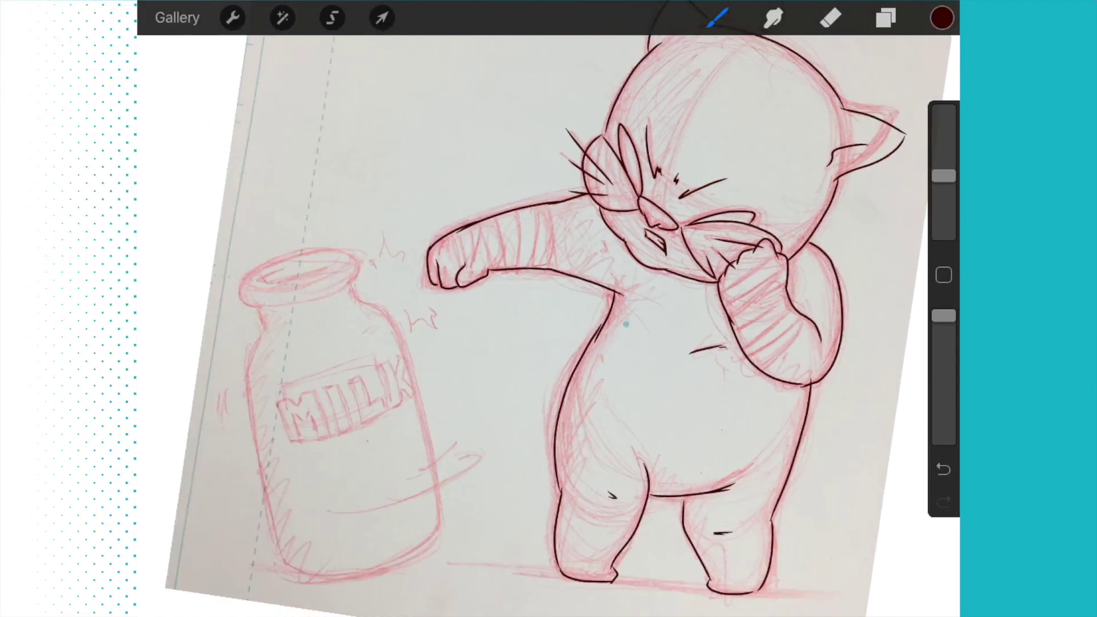
{"action": "scroll", "coordinate": [549, 310], "scroll_direction": "up", "scroll_amount": 2}
{"action": "scroll", "coordinate": [675, 372], "scroll_direction": "up", "scroll_amount": 2}
{"action": "scroll", "coordinate": [715, 434], "scroll_direction": "up", "scroll_amount": 2}
{"action": "scroll", "coordinate": [742, 588], "scroll_direction": "up", "scroll_amount": 2}
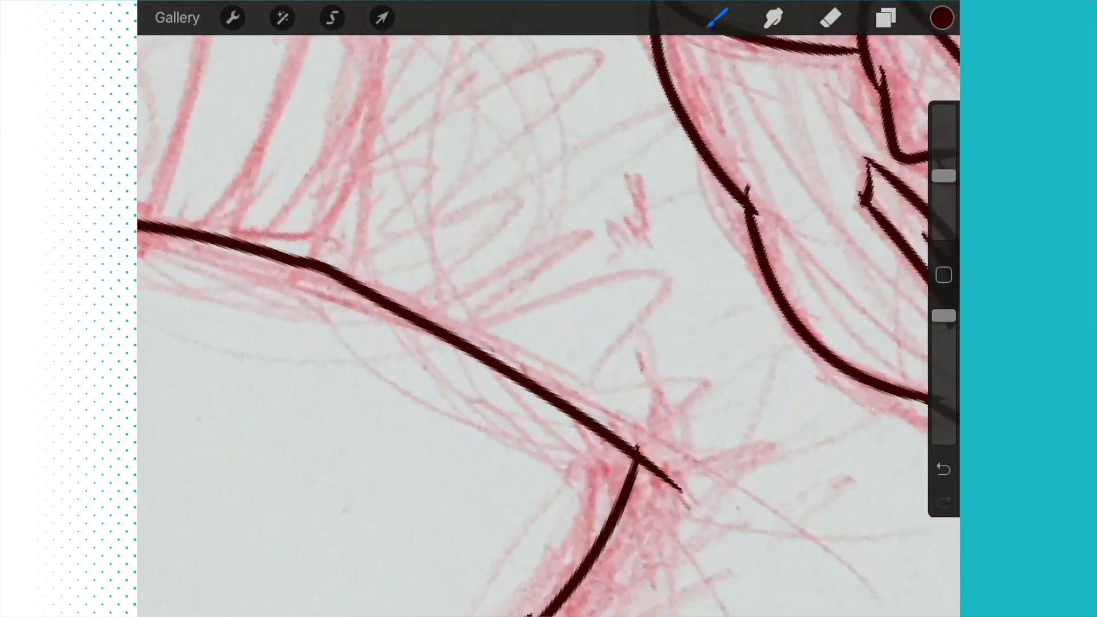
{"action": "scroll", "coordinate": [549, 309], "scroll_direction": "up", "scroll_amount": 2}
{"action": "scroll", "coordinate": [549, 309], "scroll_direction": "up", "scroll_amount": 2}
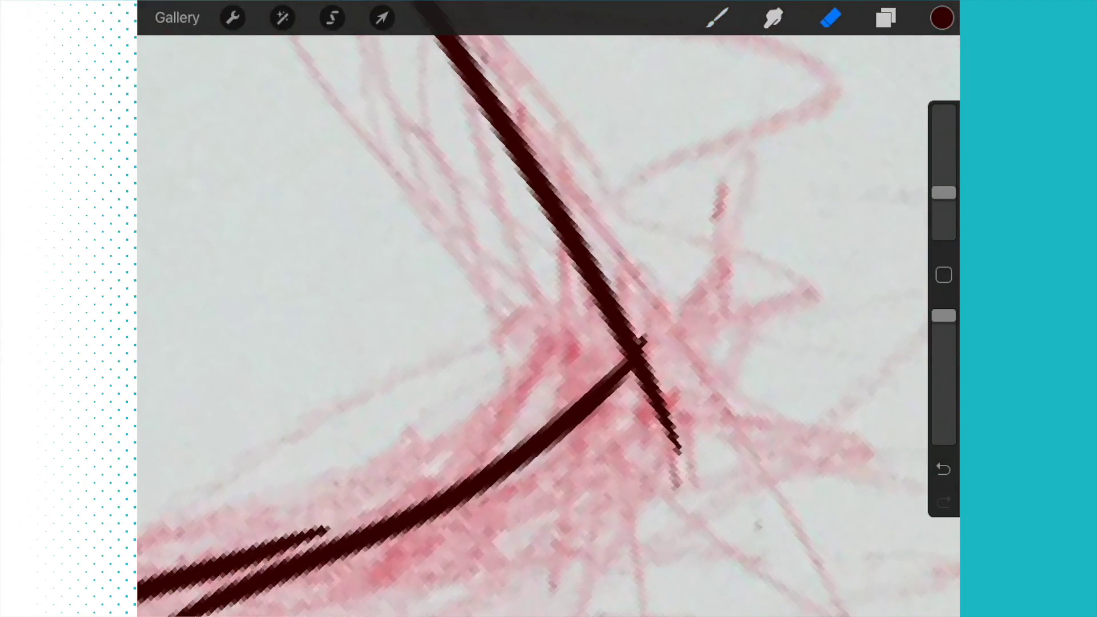
{"action": "scroll", "coordinate": [549, 308], "scroll_direction": "up", "scroll_amount": 2}
{"action": "scroll", "coordinate": [549, 309], "scroll_direction": "up", "scroll_amount": 2}
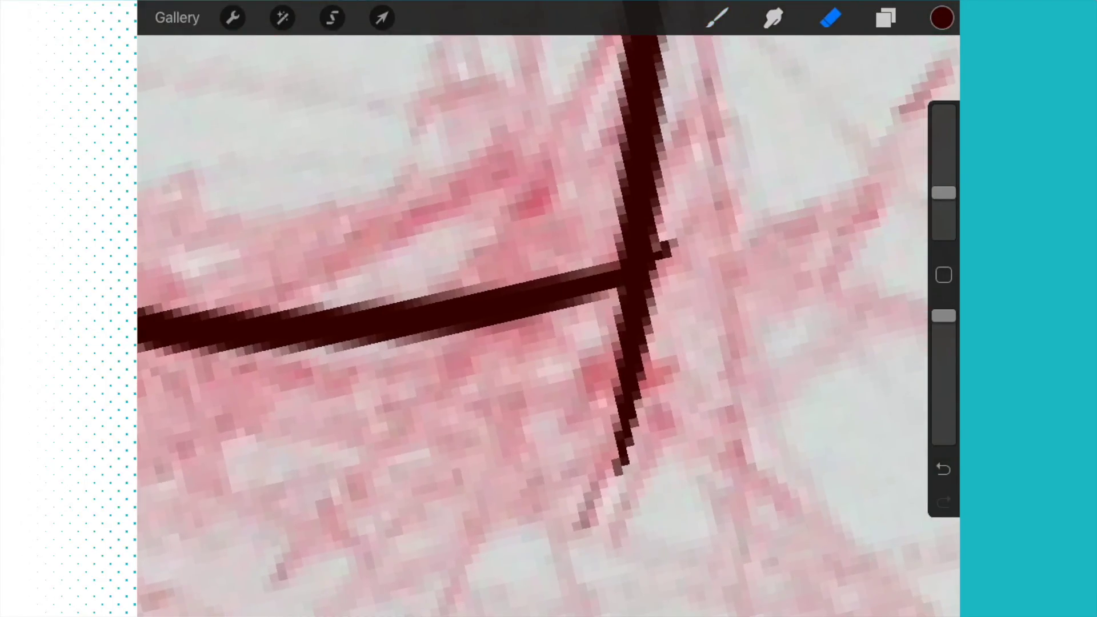
Erase the overshooting stroke ends at the corner with a slightly smaller eraser.
{"action": "left_click_drag", "start_coordinate": [642, 112], "coordinate": [624, 464]}
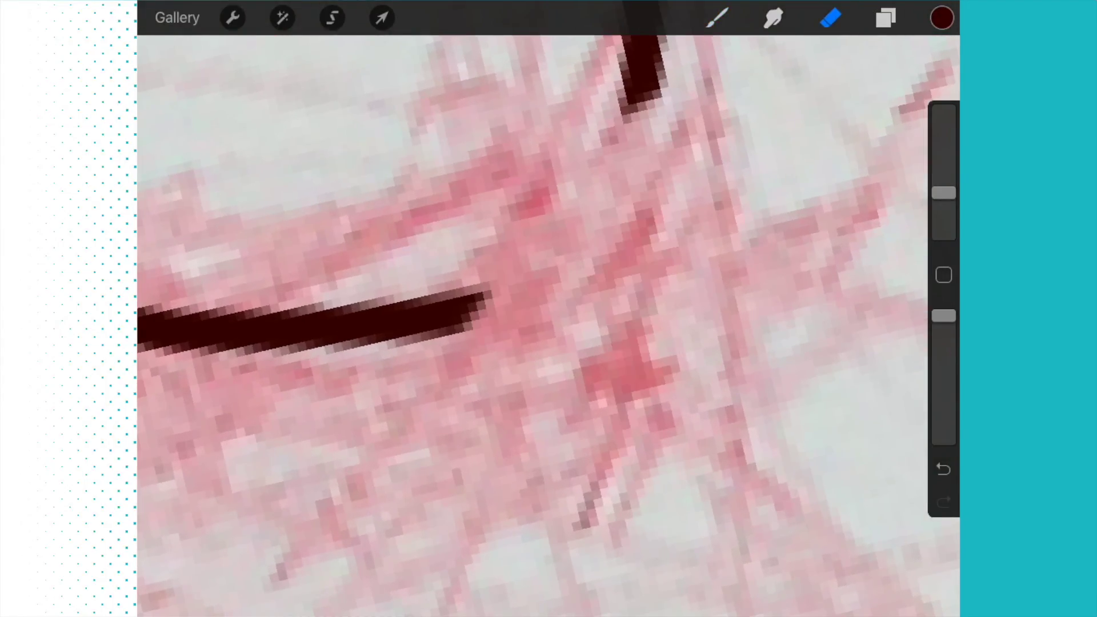
{"action": "key", "text": "ctrl+z"}
{"action": "left_click_drag", "start_coordinate": [943, 193], "coordinate": [943, 195]}
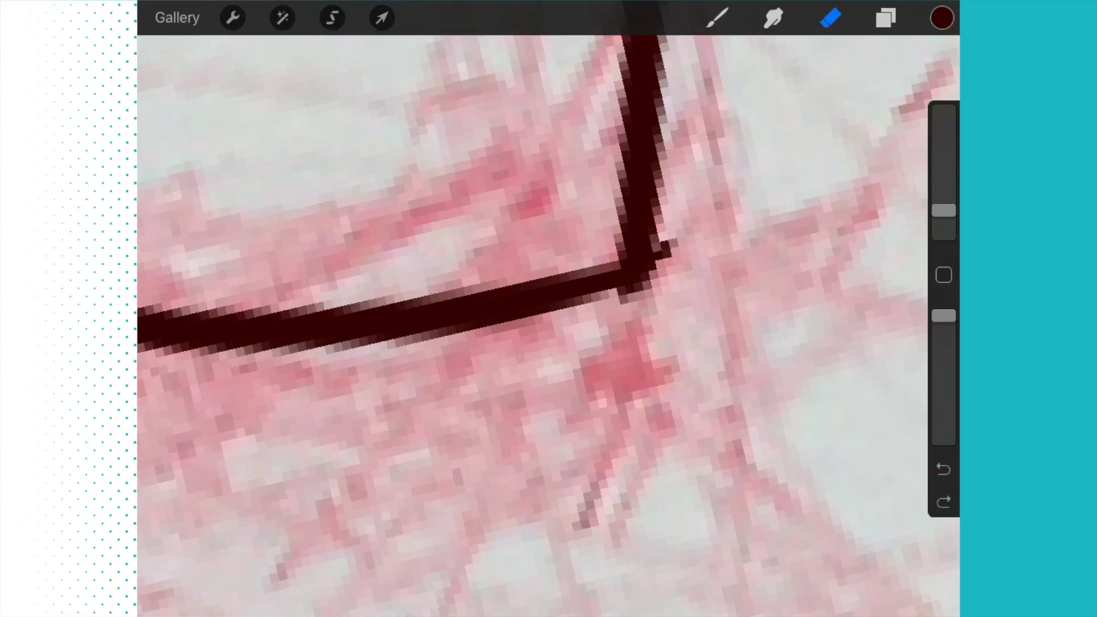
{"action": "scroll", "coordinate": [549, 308], "scroll_direction": "down", "scroll_amount": 10}
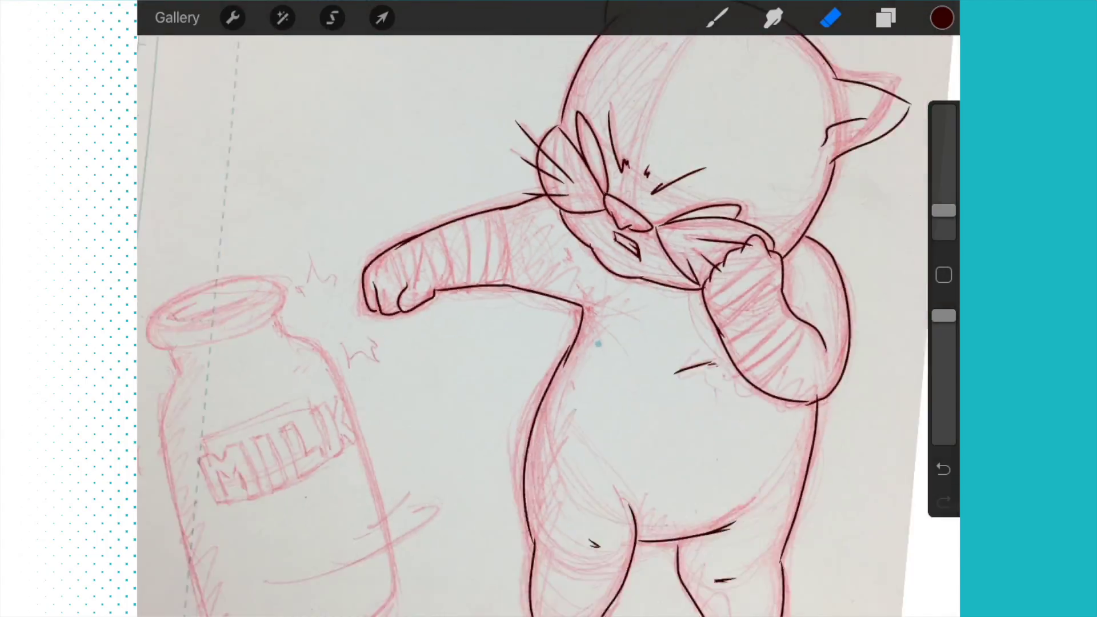
{"action": "scroll", "coordinate": [619, 247], "scroll_direction": "up", "scroll_amount": 5}
{"action": "scroll", "coordinate": [692, 250], "scroll_direction": "up", "scroll_amount": 3}
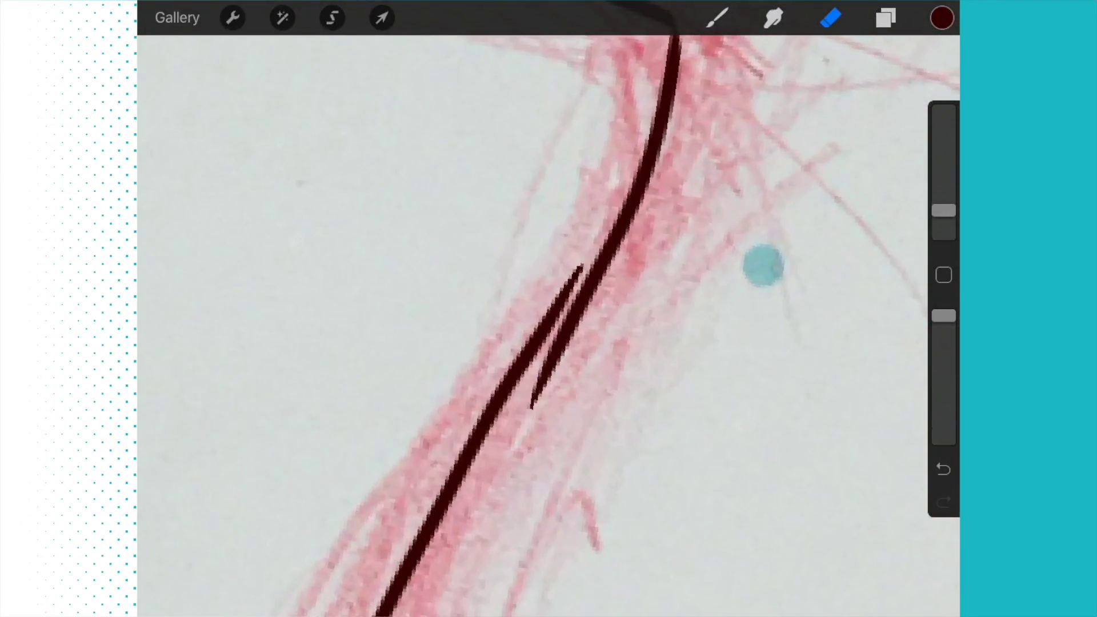
{"action": "scroll", "coordinate": [762, 263], "scroll_direction": "up", "scroll_amount": 3}
Erase the doubled body line, confirming the layer, and redraw it as one clean stroke.
{"action": "left_click", "coordinate": [886, 17]}
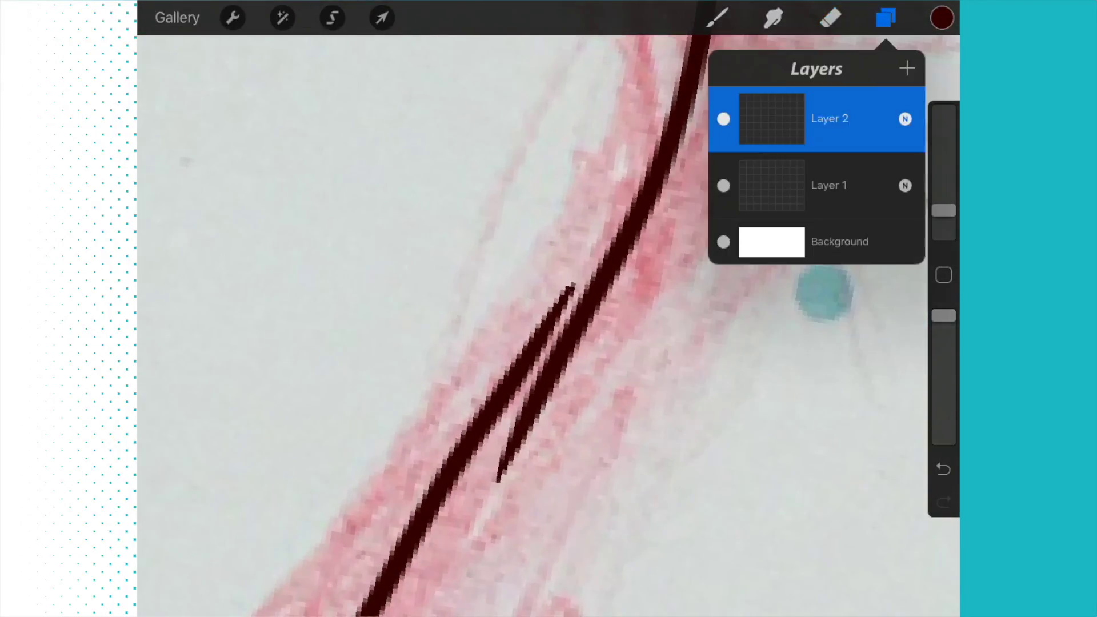
{"action": "left_click", "coordinate": [825, 294]}
{"action": "left_click_drag", "start_coordinate": [823, 289], "coordinate": [901, 249]}
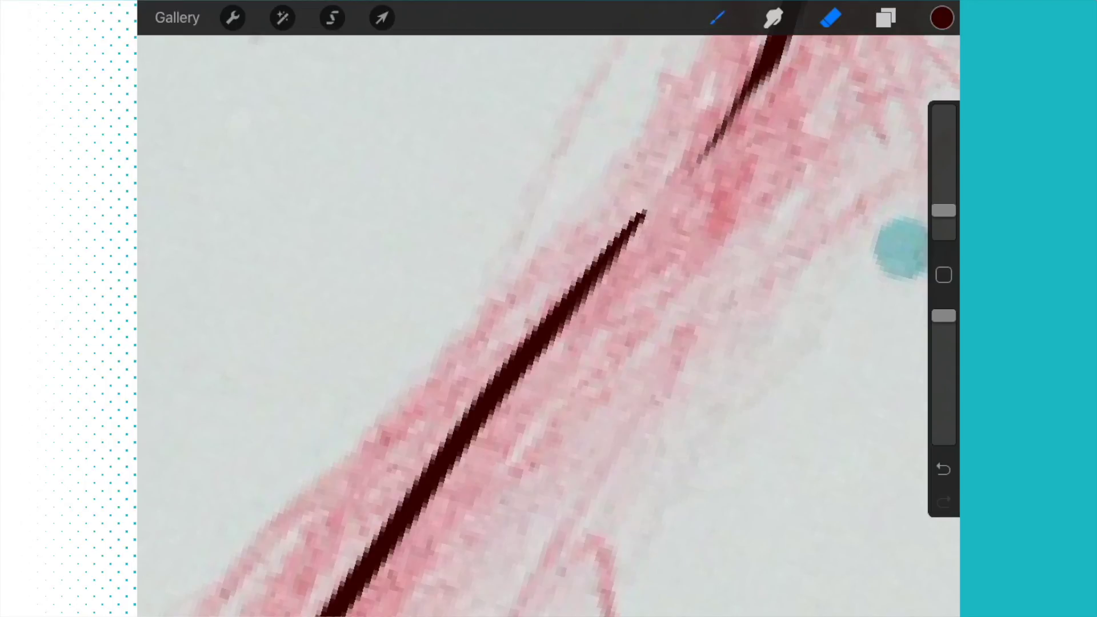
{"action": "left_click", "coordinate": [718, 17]}
{"action": "left_click_drag", "start_coordinate": [900, 249], "coordinate": [883, 353]}
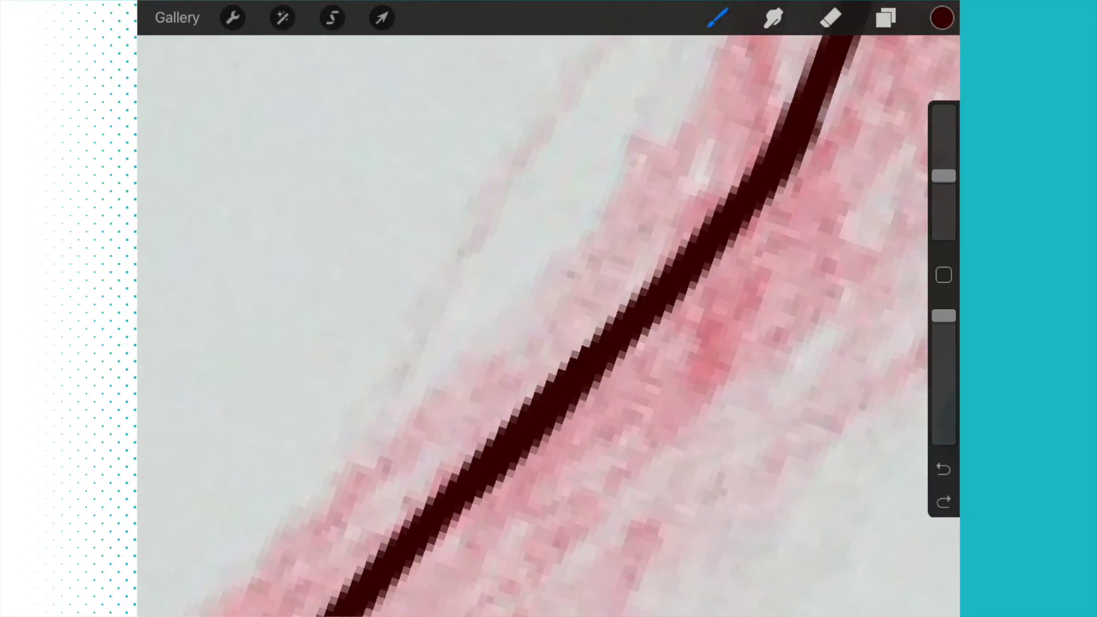
{"action": "scroll", "coordinate": [815, 392], "scroll_direction": "down", "scroll_amount": 10}
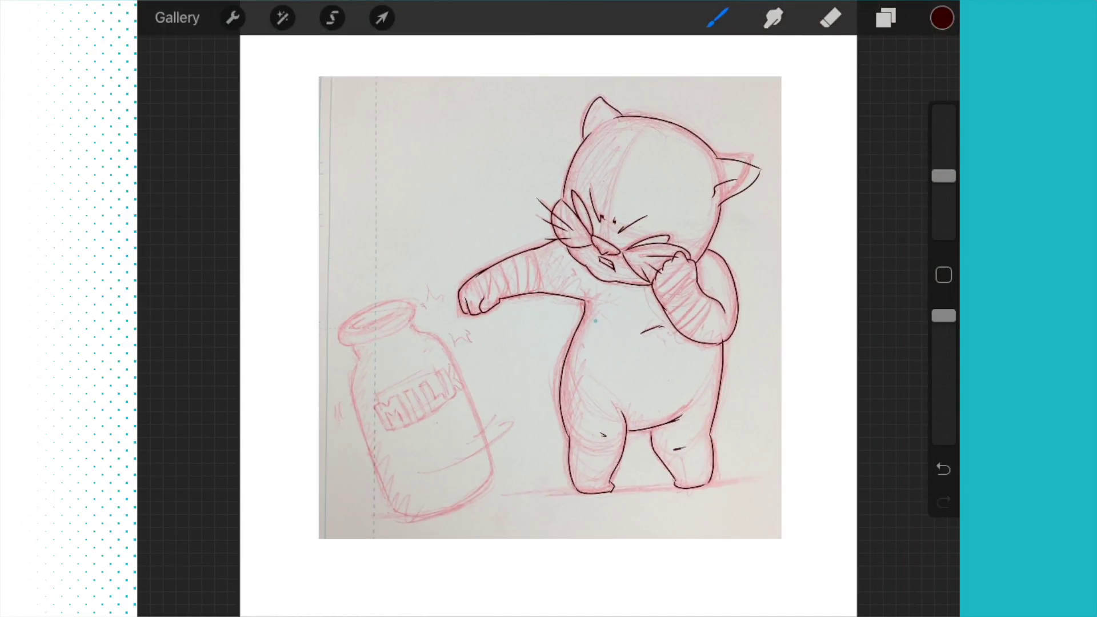
{"action": "scroll", "coordinate": [595, 319], "scroll_direction": "up", "scroll_amount": 5}
{"action": "scroll", "coordinate": [594, 319], "scroll_direction": "up", "scroll_amount": 1}
{"action": "scroll", "coordinate": [594, 319], "scroll_direction": "up", "scroll_amount": 2}
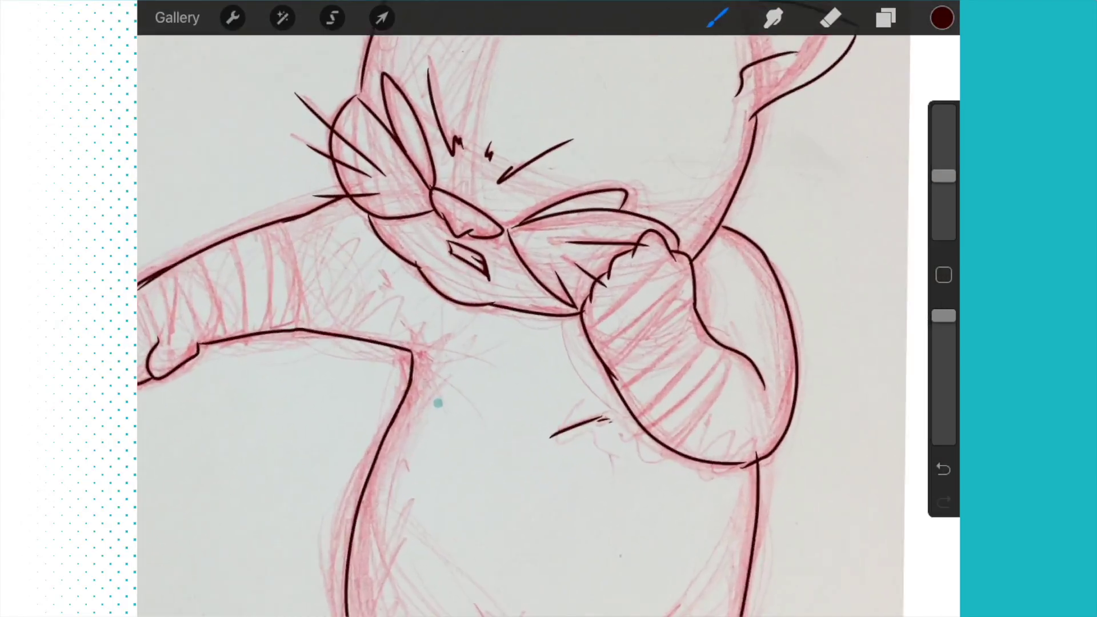
{"action": "scroll", "coordinate": [594, 320], "scroll_direction": "up", "scroll_amount": 2}
{"action": "scroll", "coordinate": [603, 387], "scroll_direction": "down", "scroll_amount": 2}
{"action": "scroll", "coordinate": [360, 403], "scroll_direction": "up", "scroll_amount": 3}
{"action": "scroll", "coordinate": [360, 404], "scroll_direction": "up", "scroll_amount": 3}
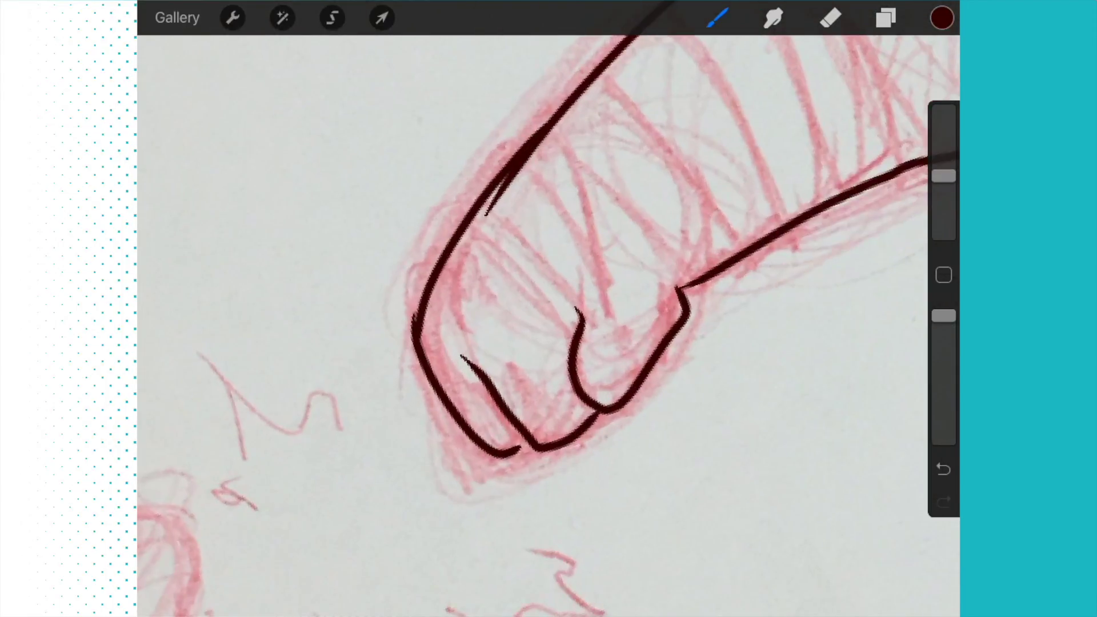
{"action": "scroll", "coordinate": [361, 403], "scroll_direction": "up", "scroll_amount": 3}
{"action": "scroll", "coordinate": [549, 326], "scroll_direction": "up", "scroll_amount": 3}
{"action": "scroll", "coordinate": [548, 326], "scroll_direction": "up", "scroll_amount": 3}
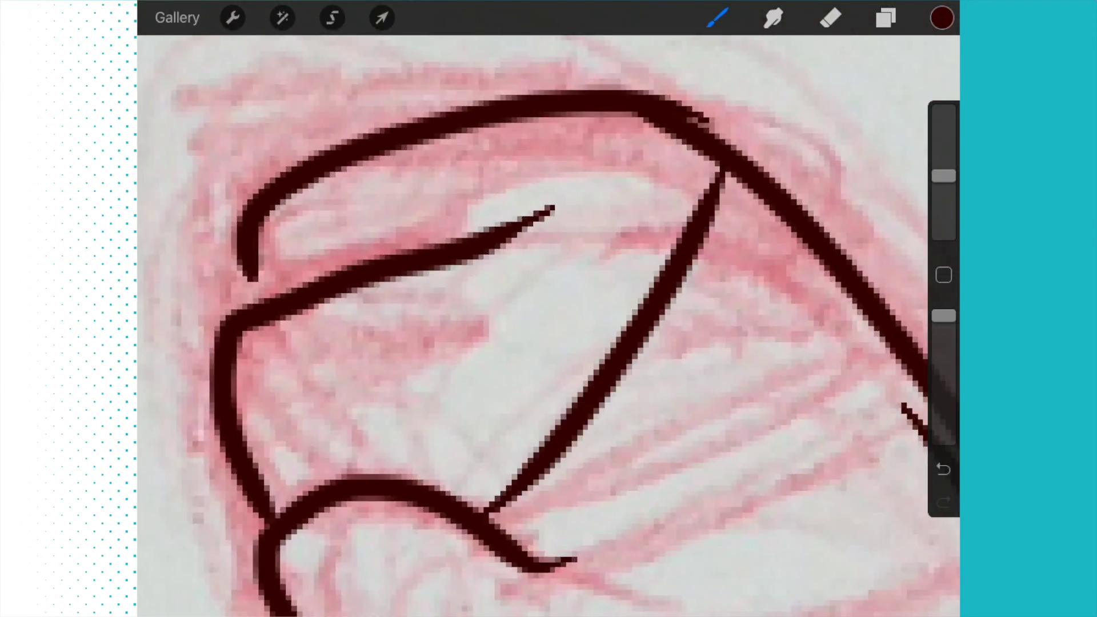
{"action": "scroll", "coordinate": [549, 326], "scroll_direction": "down", "scroll_amount": 5}
{"action": "scroll", "coordinate": [549, 326], "scroll_direction": "up", "scroll_amount": 2}
{"action": "scroll", "coordinate": [549, 325], "scroll_direction": "up", "scroll_amount": 2}
{"action": "scroll", "coordinate": [549, 325], "scroll_direction": "up", "scroll_amount": 3}
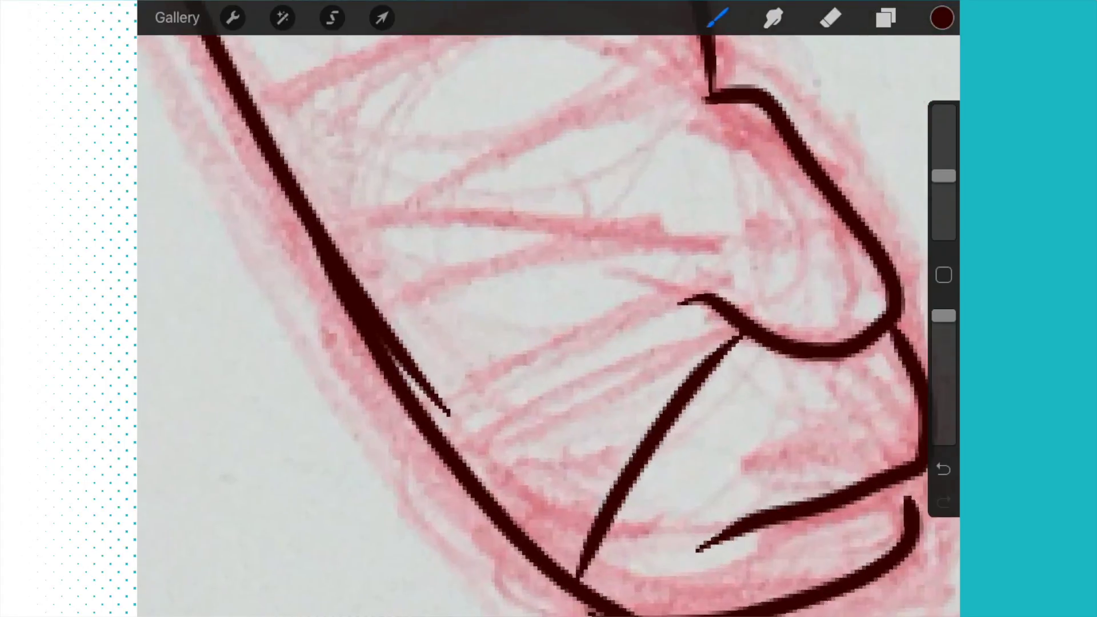
{"action": "scroll", "coordinate": [549, 327], "scroll_direction": "up", "scroll_amount": 2}
{"action": "scroll", "coordinate": [549, 325], "scroll_direction": "up", "scroll_amount": 3}
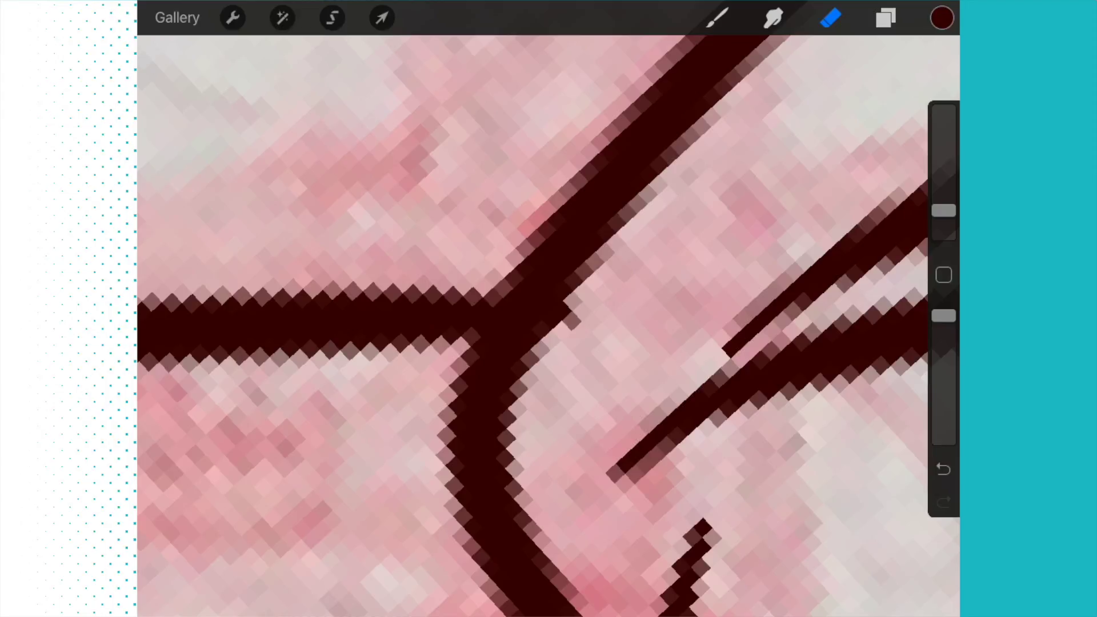
Erase along the edges of the crossing paw lines to thin them.
{"action": "left_click_drag", "start_coordinate": [643, 198], "coordinate": [506, 404]}
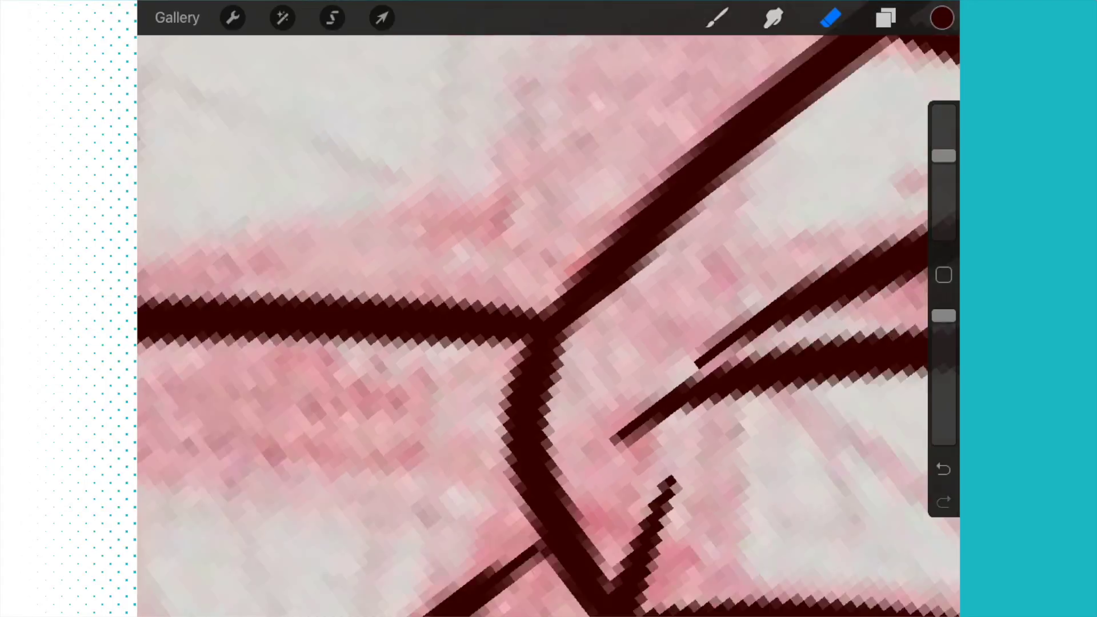
{"action": "scroll", "coordinate": [549, 309], "scroll_direction": "down", "scroll_amount": 5}
{"action": "scroll", "coordinate": [550, 309], "scroll_direction": "down", "scroll_amount": 5}
{"action": "scroll", "coordinate": [548, 309], "scroll_direction": "down", "scroll_amount": 3}
{"action": "scroll", "coordinate": [549, 309], "scroll_direction": "down", "scroll_amount": 5}
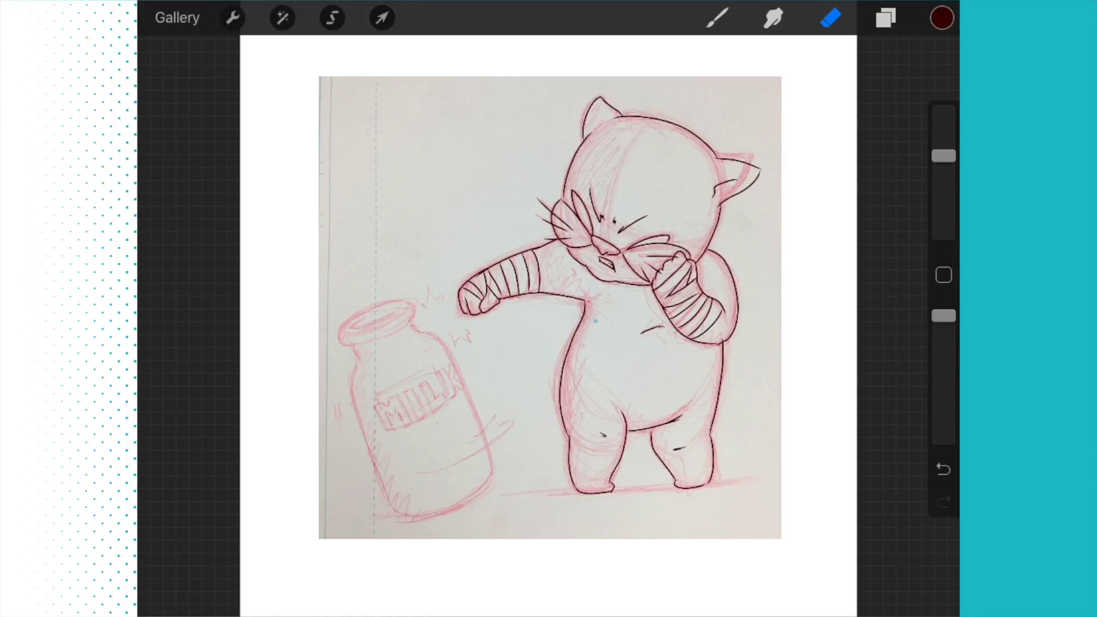
{"action": "scroll", "coordinate": [668, 335], "scroll_direction": "up", "scroll_amount": 5}
{"action": "scroll", "coordinate": [669, 334], "scroll_direction": "up", "scroll_amount": 5}
{"action": "scroll", "coordinate": [668, 335], "scroll_direction": "up", "scroll_amount": 5}
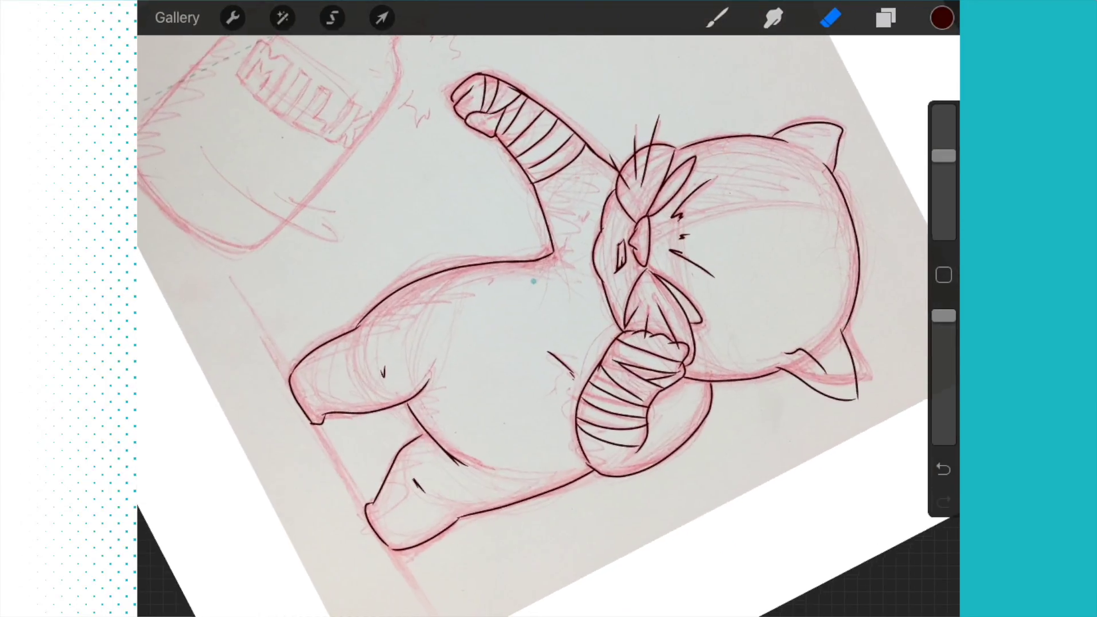
{"action": "scroll", "coordinate": [549, 308], "scroll_direction": "up", "scroll_amount": 5}
{"action": "scroll", "coordinate": [549, 309], "scroll_direction": "up", "scroll_amount": 5}
{"action": "scroll", "coordinate": [549, 308], "scroll_direction": "up", "scroll_amount": 5}
Trim the lower line's overshooting end and connect the upper-right line to the junction.
{"action": "left_click_drag", "start_coordinate": [678, 167], "coordinate": [600, 360]}
{"action": "left_click", "coordinate": [717, 17]}
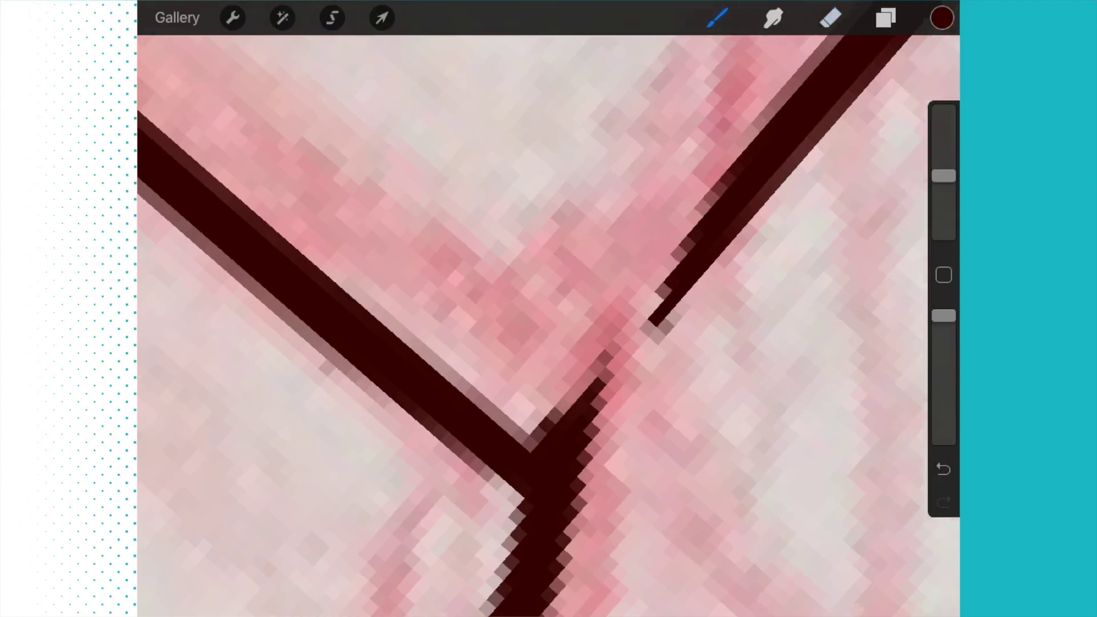
{"action": "left_click_drag", "start_coordinate": [549, 421], "coordinate": [772, 150]}
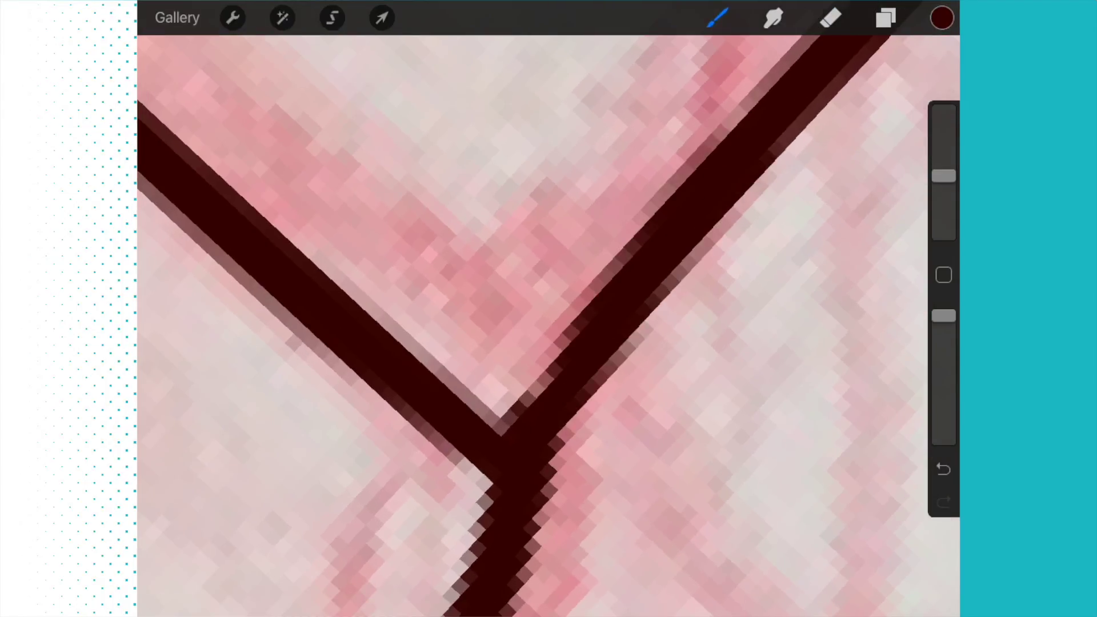
{"action": "scroll", "coordinate": [549, 308], "scroll_direction": "down", "scroll_amount": 5}
{"action": "scroll", "coordinate": [549, 309], "scroll_direction": "down", "scroll_amount": 3}
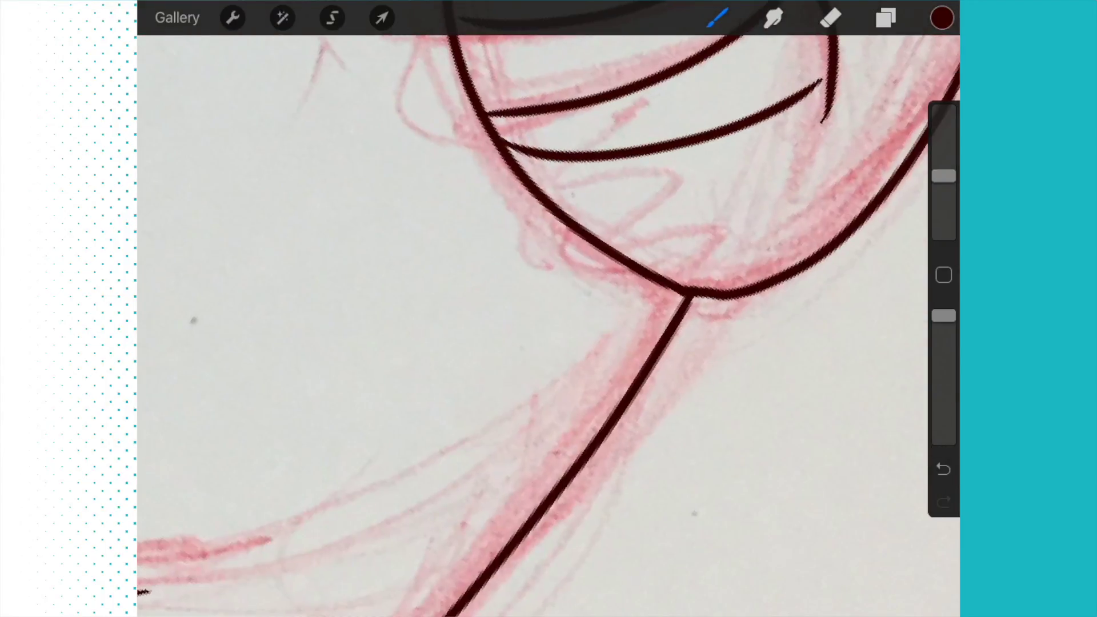
{"action": "scroll", "coordinate": [549, 308], "scroll_direction": "down", "scroll_amount": 3}
{"action": "scroll", "coordinate": [549, 309], "scroll_direction": "down", "scroll_amount": 2}
{"action": "scroll", "coordinate": [549, 308], "scroll_direction": "up", "scroll_amount": 3}
{"action": "scroll", "coordinate": [548, 309], "scroll_direction": "up", "scroll_amount": 3}
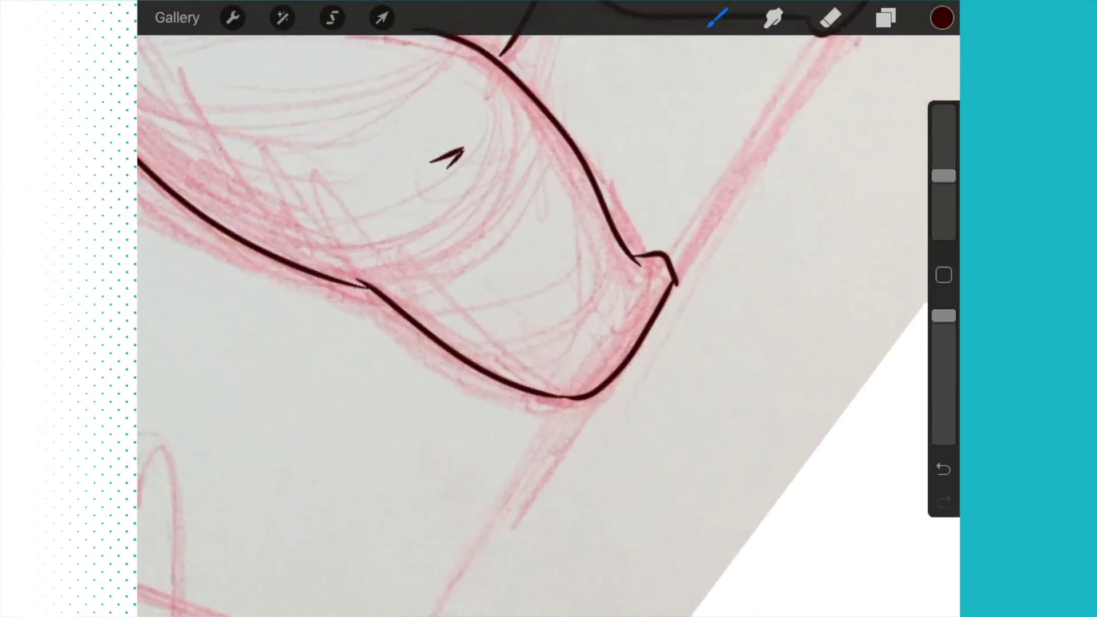
{"action": "scroll", "coordinate": [549, 309], "scroll_direction": "up", "scroll_amount": 3}
{"action": "scroll", "coordinate": [549, 309], "scroll_direction": "up", "scroll_amount": 1}
Draw the foot line down from the curve's junction and check the lower stroke junctions.
{"action": "left_click_drag", "start_coordinate": [615, 236], "coordinate": [404, 529]}
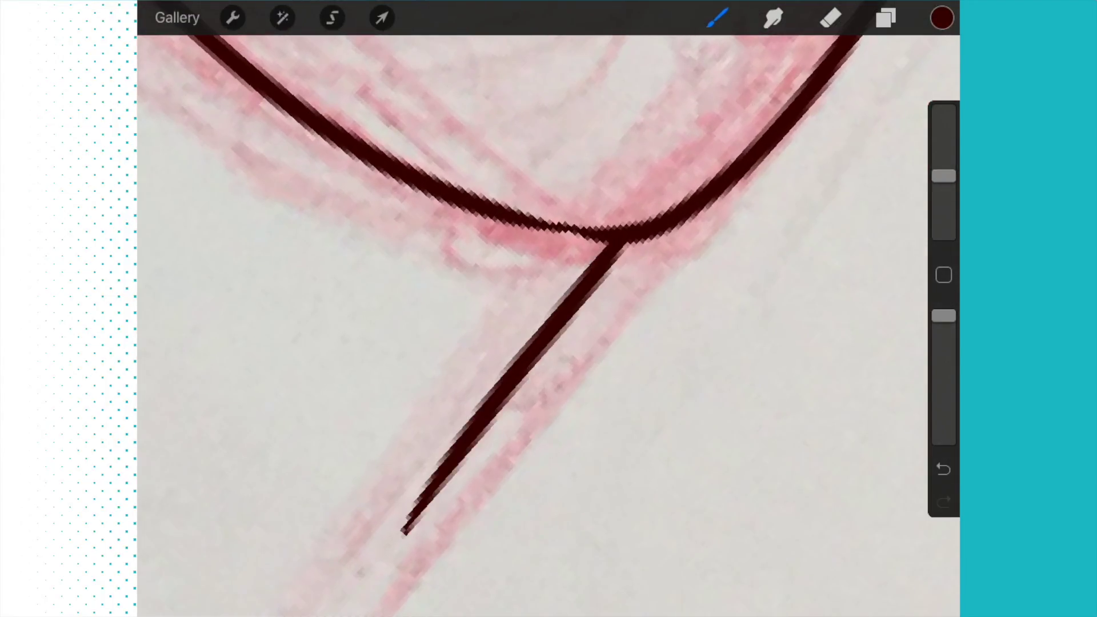
{"action": "scroll", "coordinate": [548, 309], "scroll_direction": "up", "scroll_amount": 2}
{"action": "scroll", "coordinate": [549, 309], "scroll_direction": "down", "scroll_amount": 2}
{"action": "left_click_drag", "start_coordinate": [549, 308], "coordinate": [481, 360]}
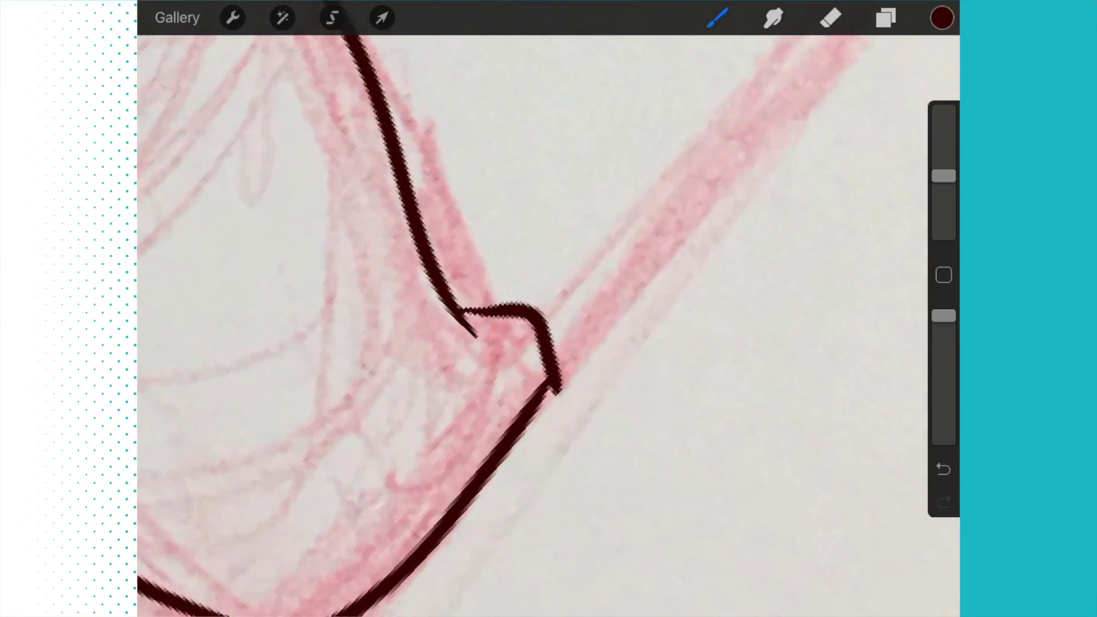
{"action": "scroll", "coordinate": [549, 308], "scroll_direction": "up", "scroll_amount": 2}
{"action": "scroll", "coordinate": [549, 309], "scroll_direction": "down", "scroll_amount": 2}
{"action": "left_click_drag", "start_coordinate": [548, 257], "coordinate": [549, 343]}
{"action": "scroll", "coordinate": [600, 257], "scroll_direction": "up", "scroll_amount": 2}
{"action": "scroll", "coordinate": [600, 257], "scroll_direction": "up", "scroll_amount": 1}
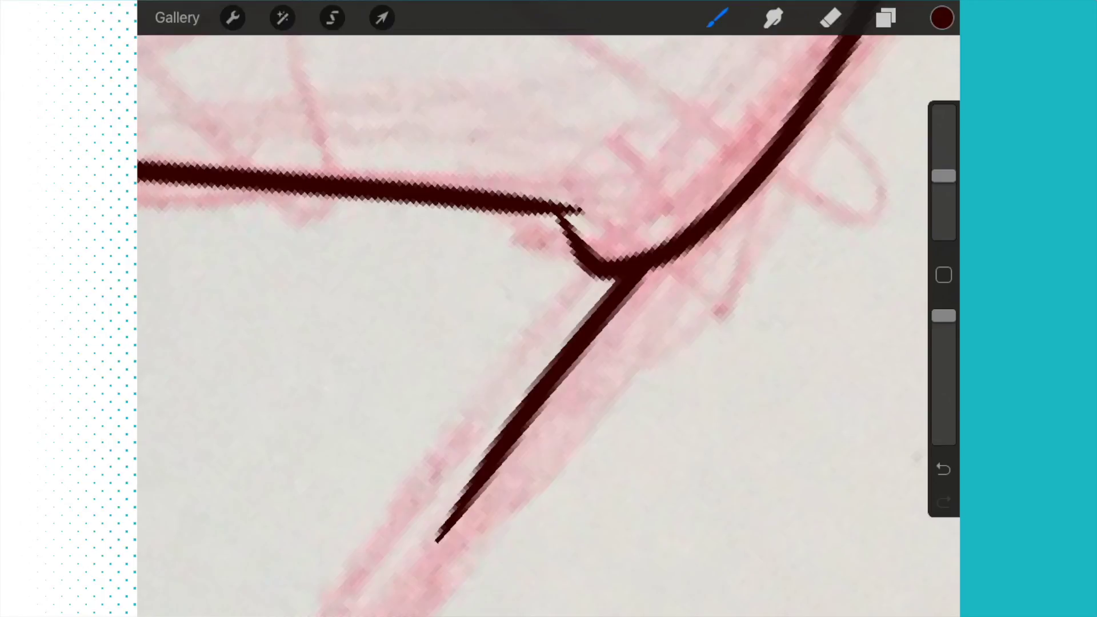
{"action": "left_click_drag", "start_coordinate": [612, 266], "coordinate": [506, 377]}
{"action": "scroll", "coordinate": [549, 308], "scroll_direction": "down", "scroll_amount": 2}
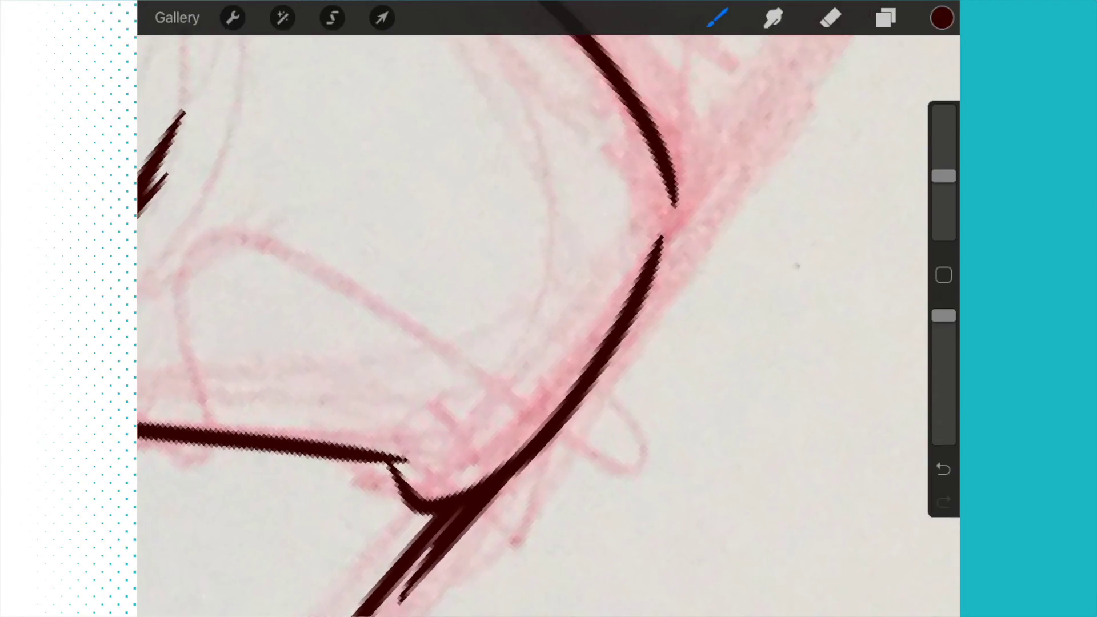
{"action": "scroll", "coordinate": [600, 291], "scroll_direction": "up", "scroll_amount": 2}
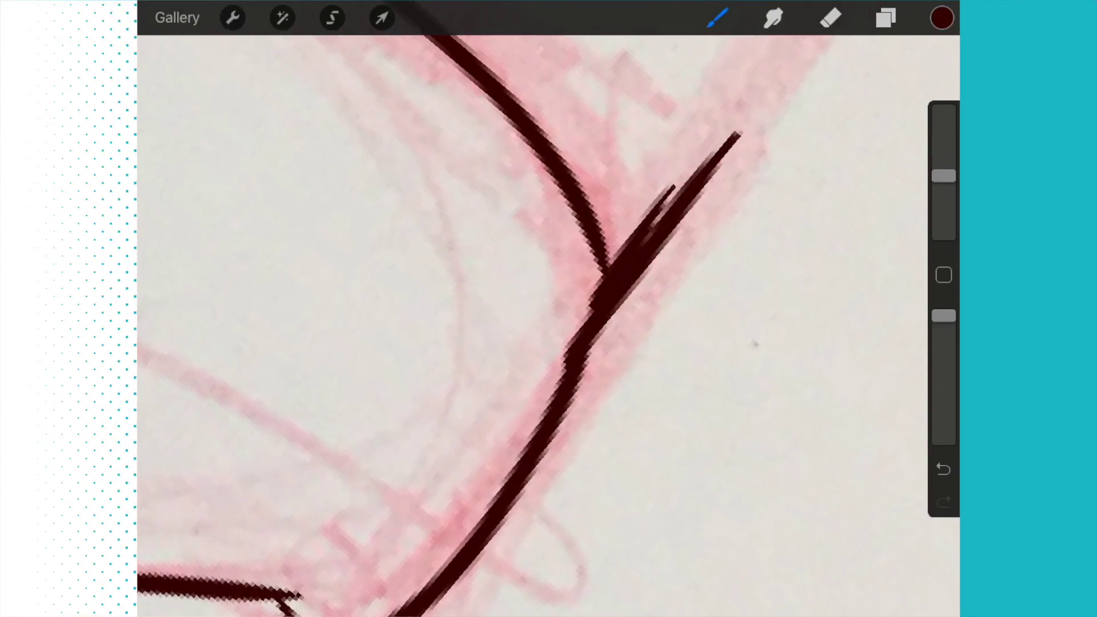
{"action": "scroll", "coordinate": [549, 308], "scroll_direction": "down", "scroll_amount": 2}
{"action": "scroll", "coordinate": [656, 258], "scroll_direction": "up", "scroll_amount": 3}
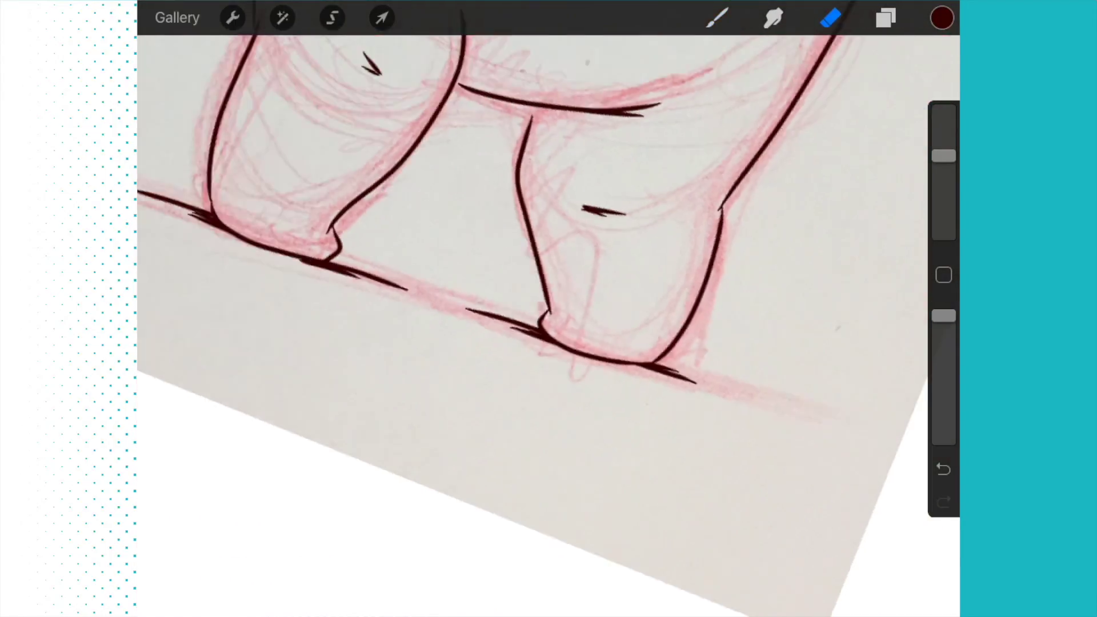
{"action": "scroll", "coordinate": [548, 308], "scroll_direction": "down", "scroll_amount": 2}
{"action": "scroll", "coordinate": [549, 309], "scroll_direction": "down", "scroll_amount": 1}
{"action": "scroll", "coordinate": [686, 258], "scroll_direction": "up", "scroll_amount": 2}
{"action": "scroll", "coordinate": [686, 258], "scroll_direction": "up", "scroll_amount": 2}
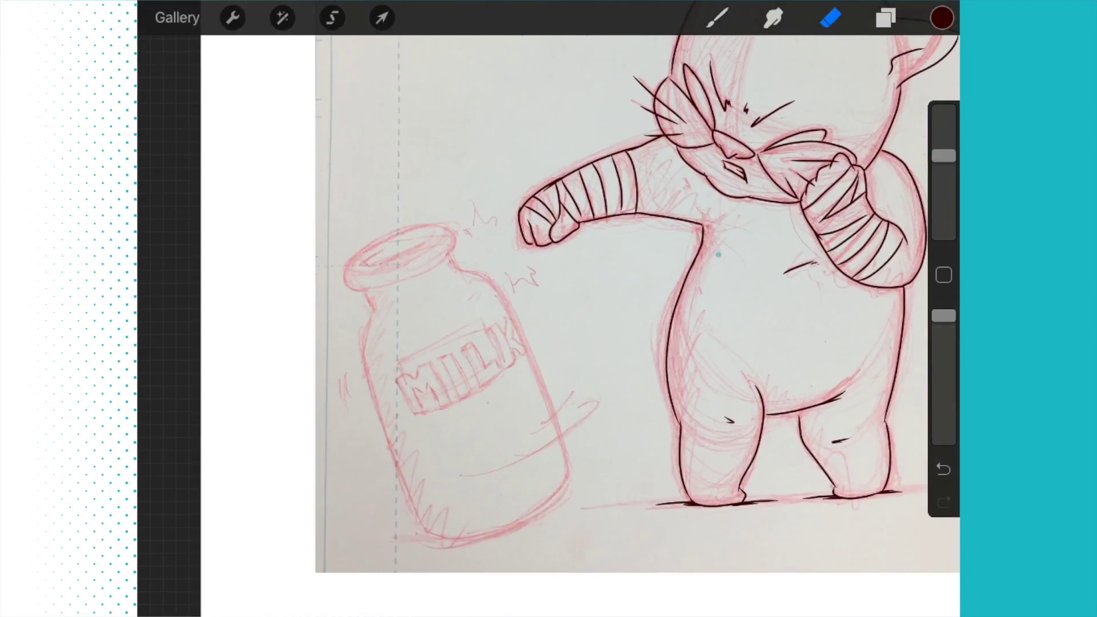
{"action": "scroll", "coordinate": [428, 257], "scroll_direction": "up", "scroll_amount": 2}
{"action": "scroll", "coordinate": [428, 257], "scroll_direction": "up", "scroll_amount": 2}
{"action": "scroll", "coordinate": [428, 257], "scroll_direction": "up", "scroll_amount": 2}
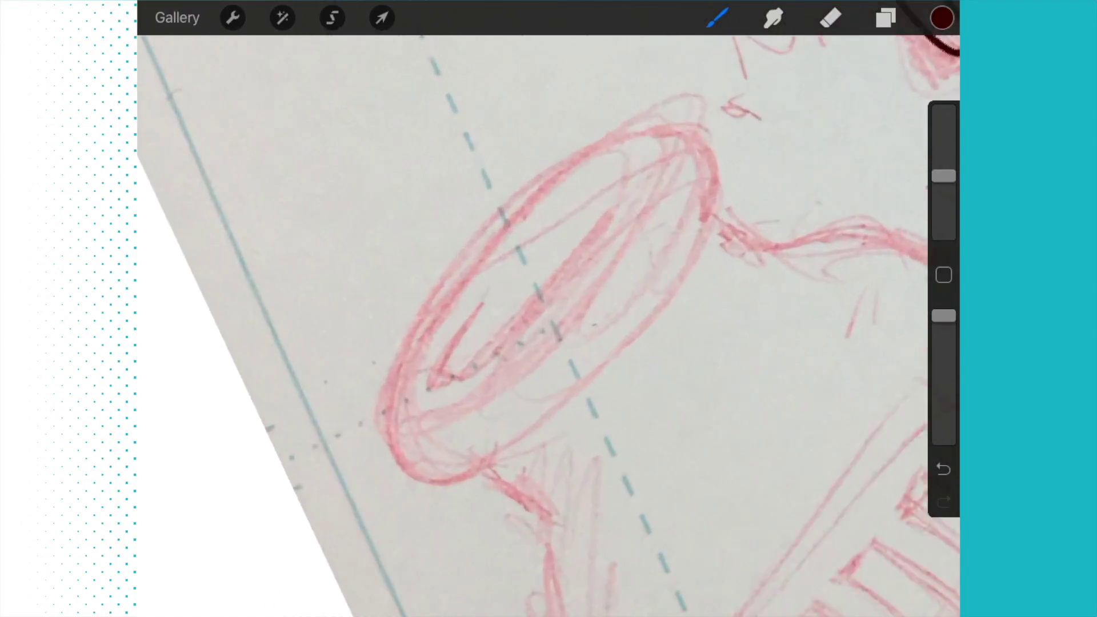
{"action": "scroll", "coordinate": [550, 283], "scroll_direction": "up", "scroll_amount": 1}
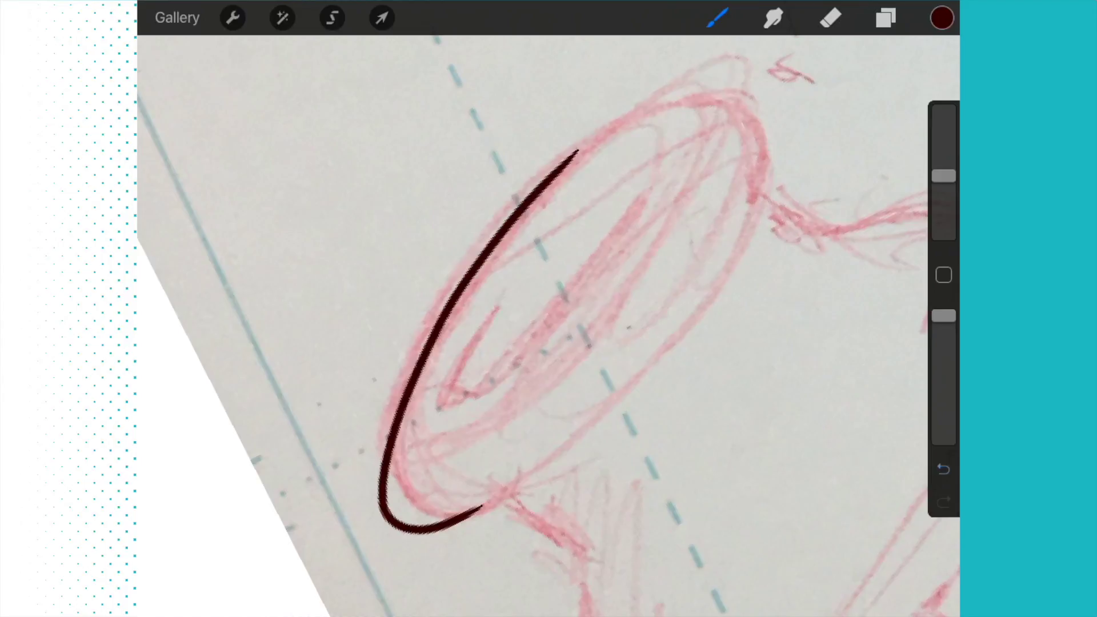
Replace the last stroke with the bottle lid's left curve and ink its lower rim.
{"action": "key", "text": "ctrl+z"}
{"action": "left_click_drag", "start_coordinate": [591, 142], "coordinate": [484, 506]}
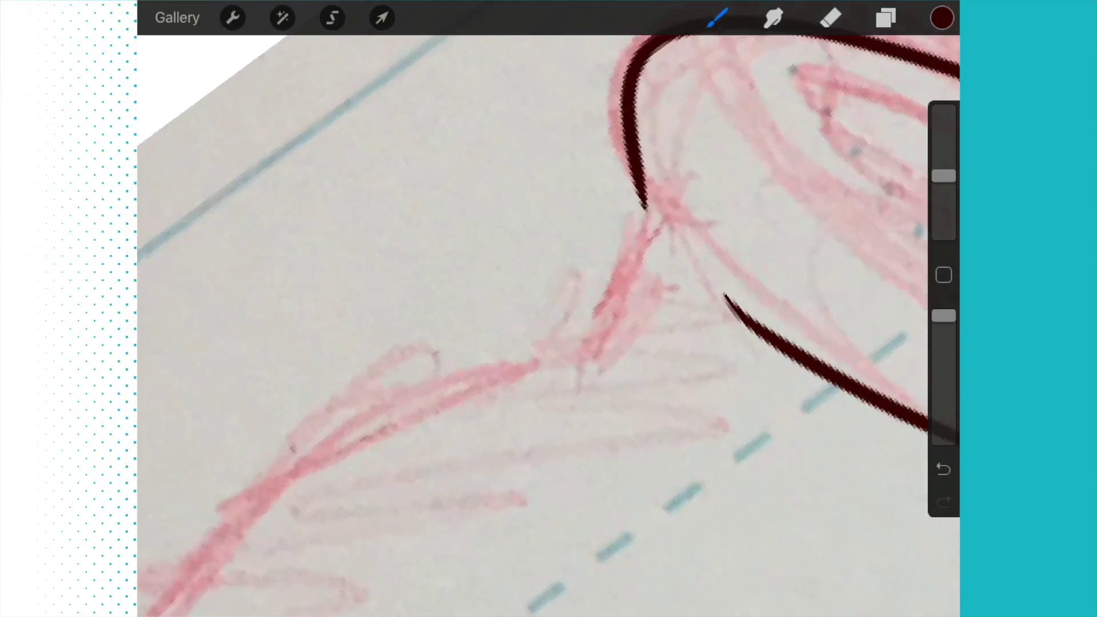
{"action": "left_click_drag", "start_coordinate": [656, 202], "coordinate": [557, 386]}
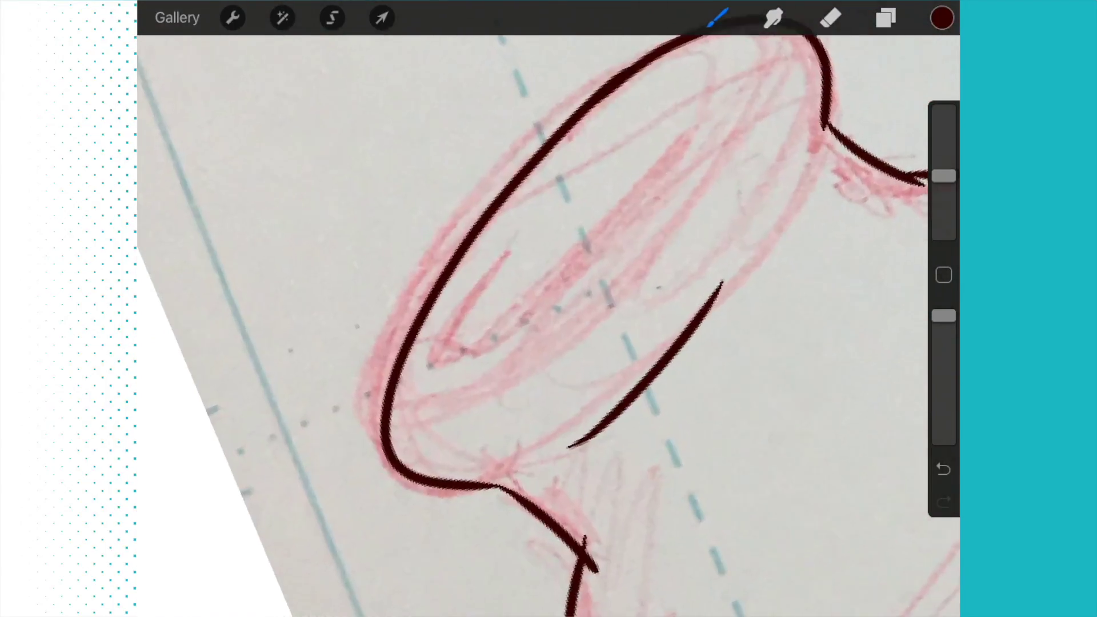
Ink the bottle's inner opening curve and right outline, joining them at the base corner.
{"action": "left_click_drag", "start_coordinate": [526, 294], "coordinate": [797, 111]}
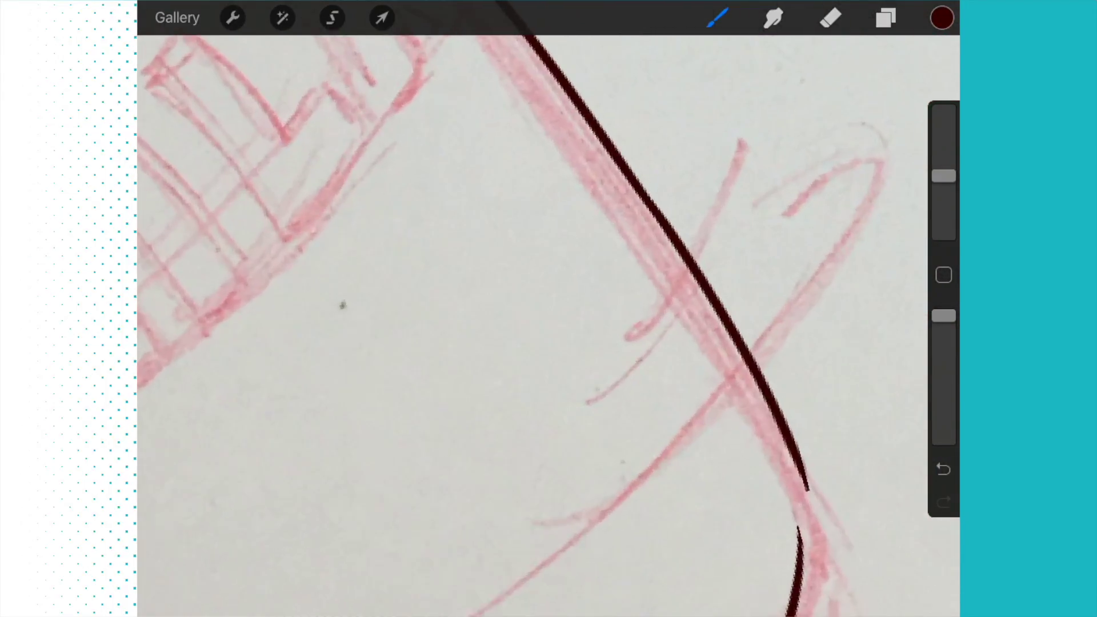
{"action": "left_click_drag", "start_coordinate": [754, 129], "coordinate": [693, 276]}
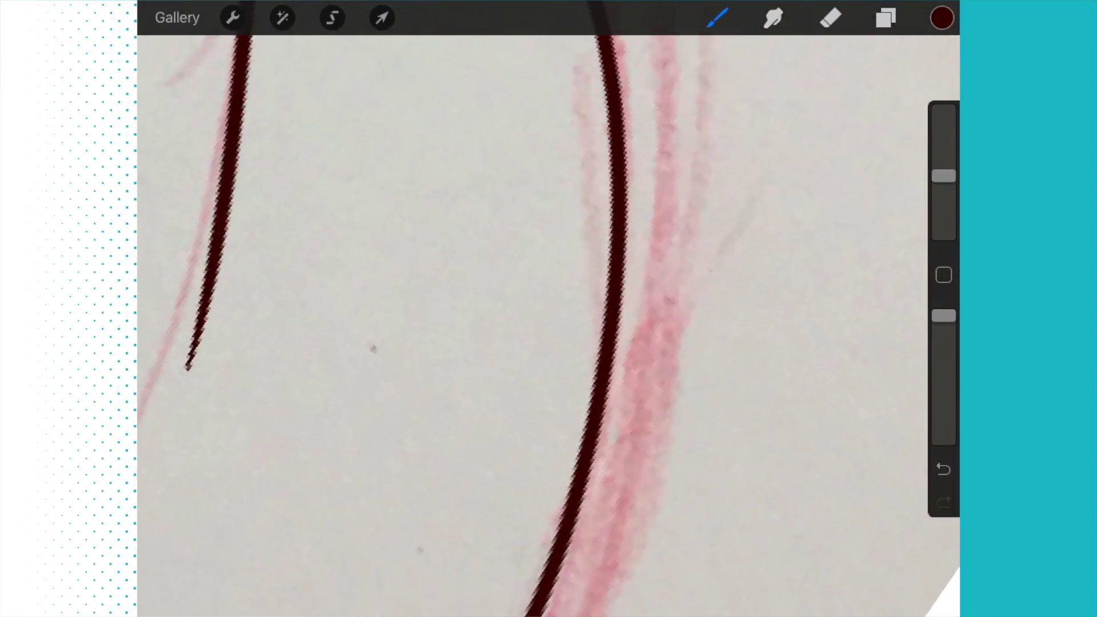
{"action": "left_click_drag", "start_coordinate": [584, 470], "coordinate": [758, 232]}
{"action": "scroll", "coordinate": [651, 361], "scroll_direction": "up", "scroll_amount": 3}
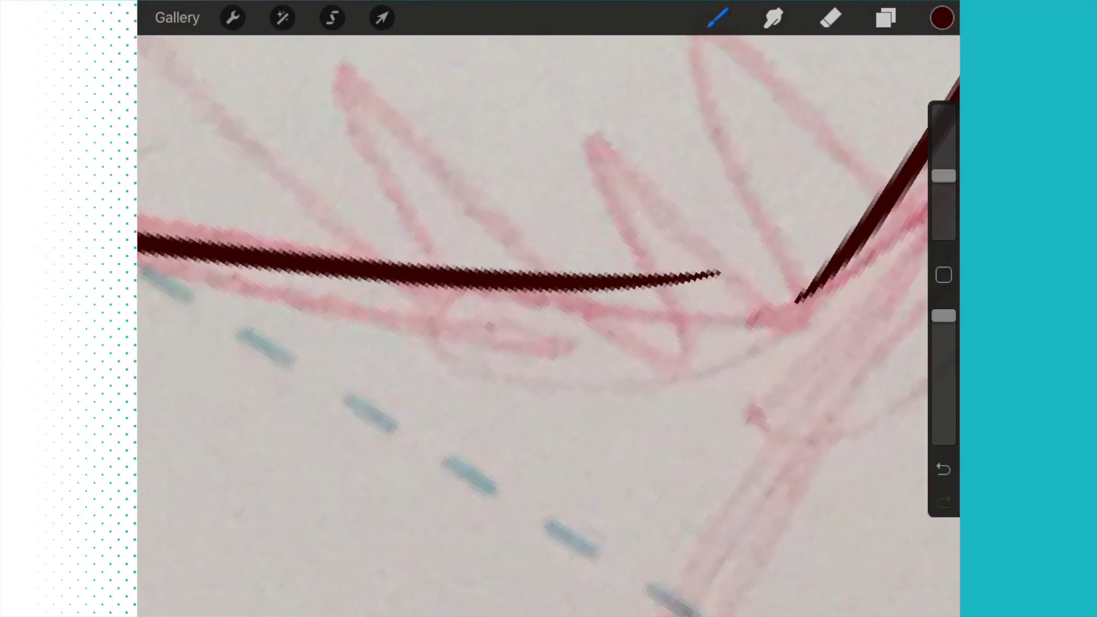
{"action": "left_click_drag", "start_coordinate": [566, 574], "coordinate": [733, 326]}
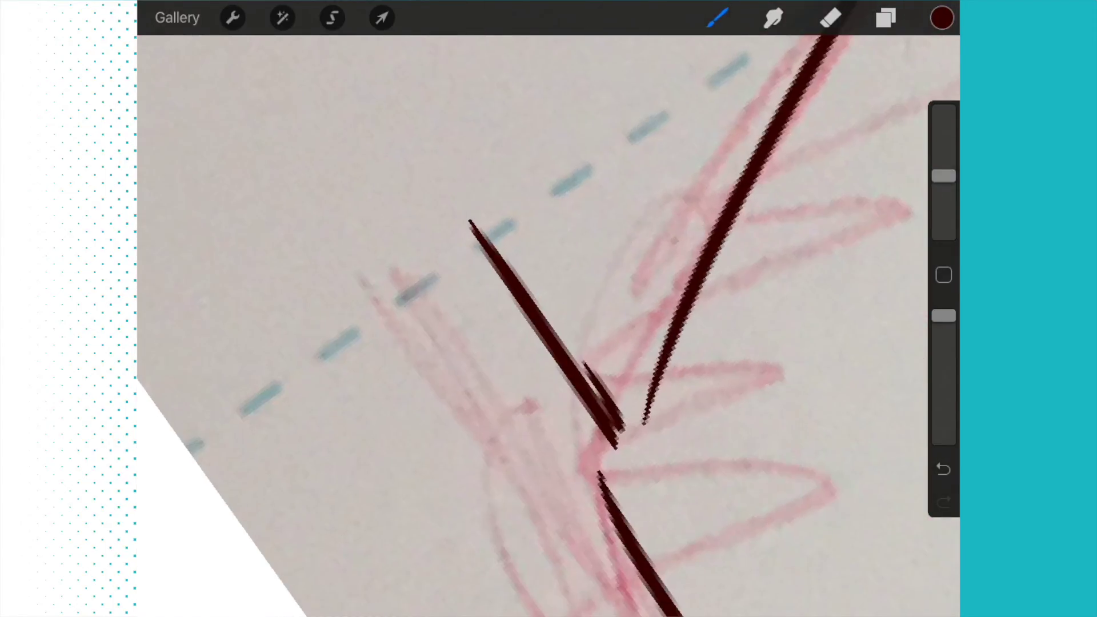
{"action": "left_click_drag", "start_coordinate": [690, 262], "coordinate": [536, 459]}
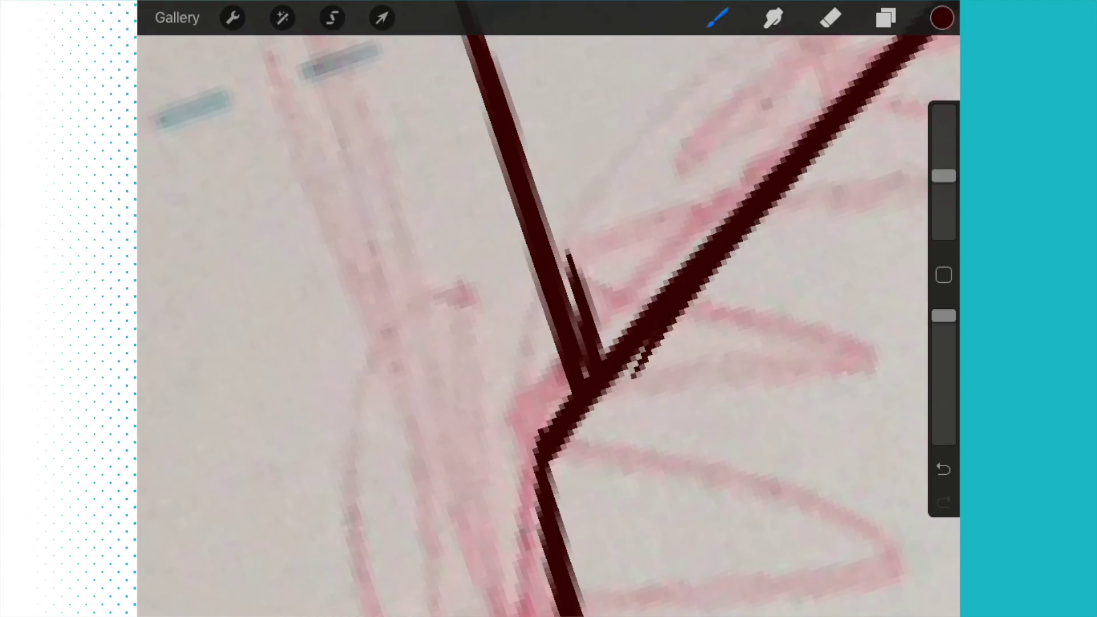
{"action": "key", "text": "e"}
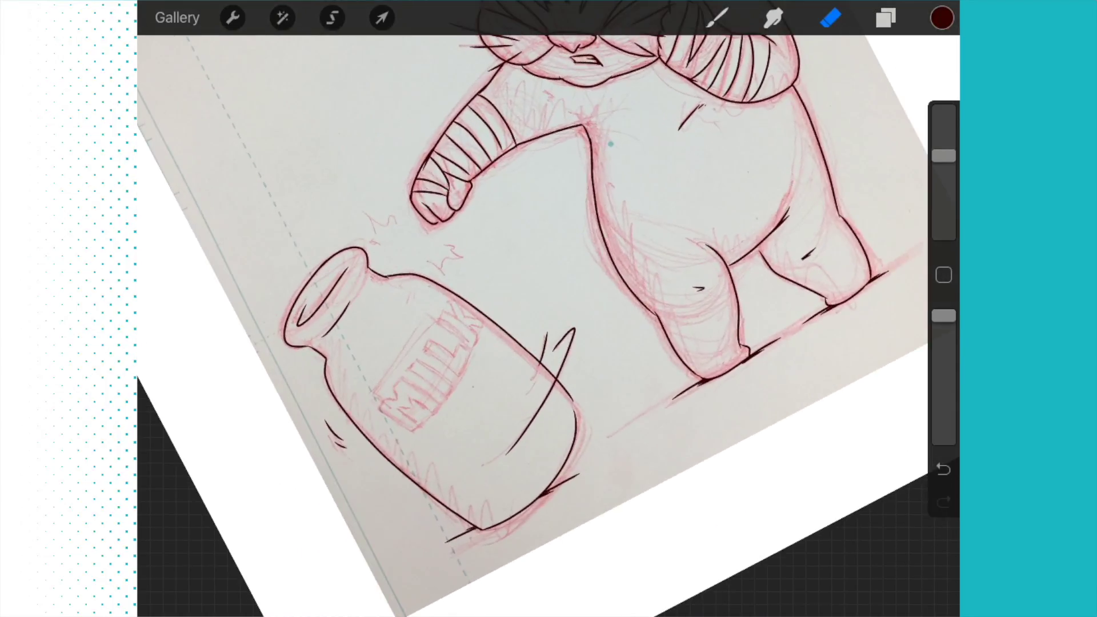
Ink the upper impact burst over its red sketch with the brush.
{"action": "key", "text": "b"}
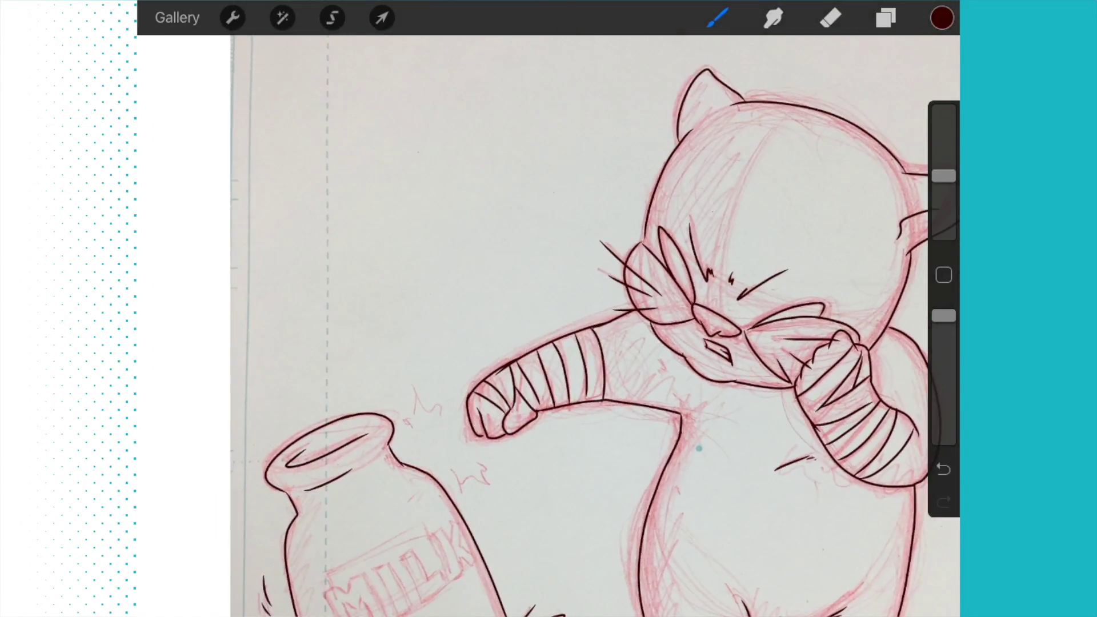
{"action": "scroll", "coordinate": [411, 412], "scroll_direction": "up", "scroll_amount": 5}
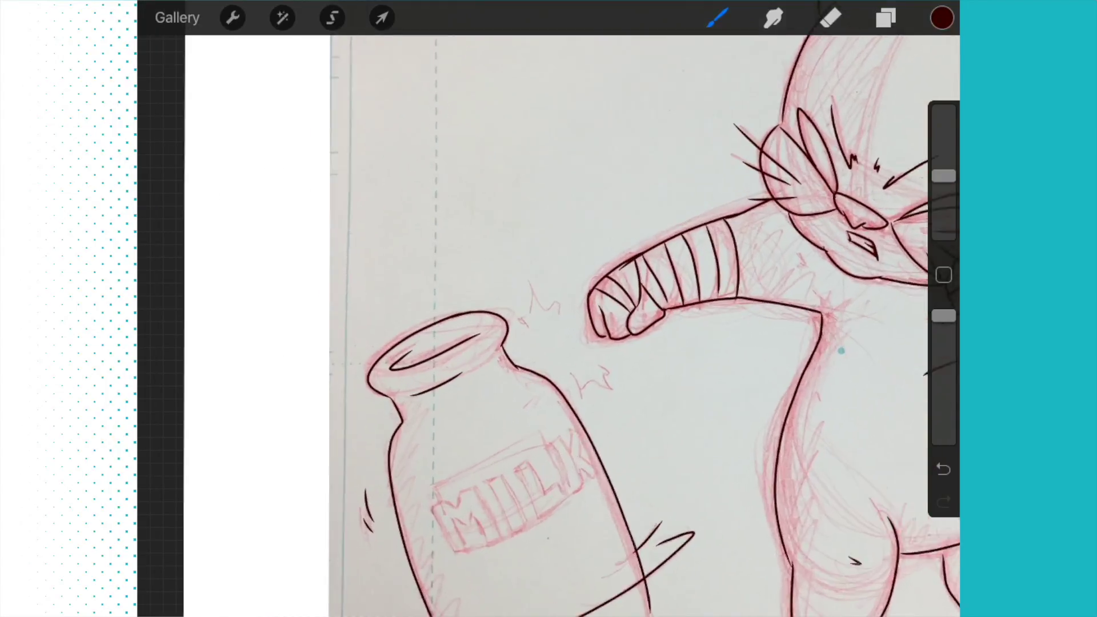
{"action": "scroll", "coordinate": [532, 283], "scroll_direction": "down", "scroll_amount": 2}
{"action": "scroll", "coordinate": [532, 283], "scroll_direction": "up", "scroll_amount": 5}
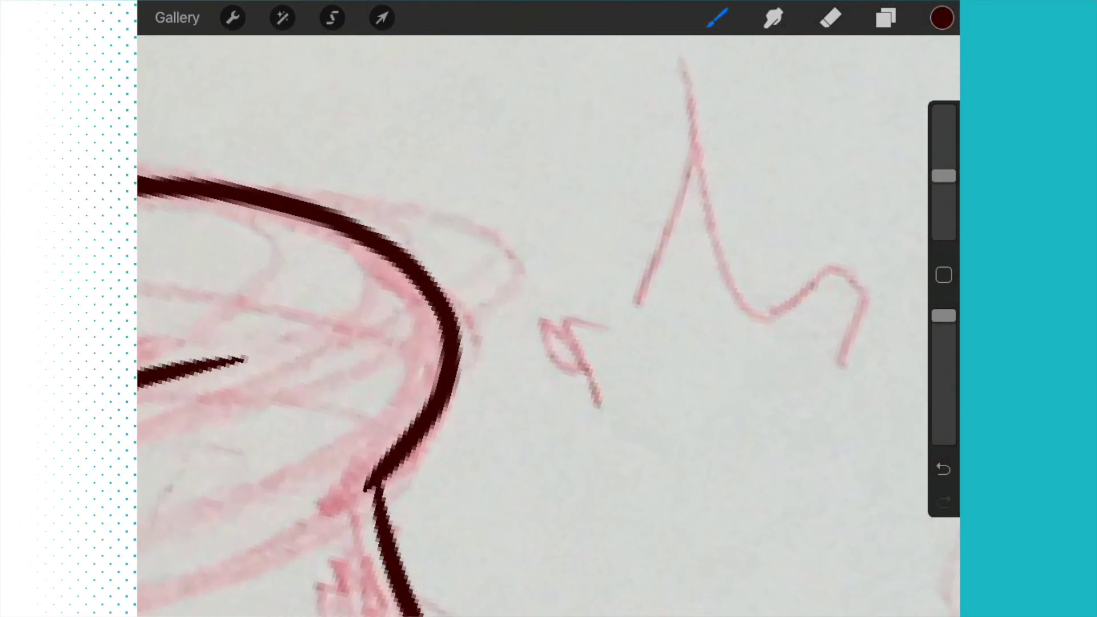
{"action": "scroll", "coordinate": [532, 282], "scroll_direction": "up", "scroll_amount": 3}
{"action": "mouse_move", "coordinate": [606, 471]}
{"action": "left_mouse_down"}
{"action": "mouse_move", "coordinate": [712, 200]}
{"action": "mouse_move", "coordinate": [753, 43]}
{"action": "left_mouse_up"}
{"action": "scroll", "coordinate": [549, 310], "scroll_direction": "down", "scroll_amount": 3}
{"action": "scroll", "coordinate": [549, 309], "scroll_direction": "up", "scroll_amount": 3}
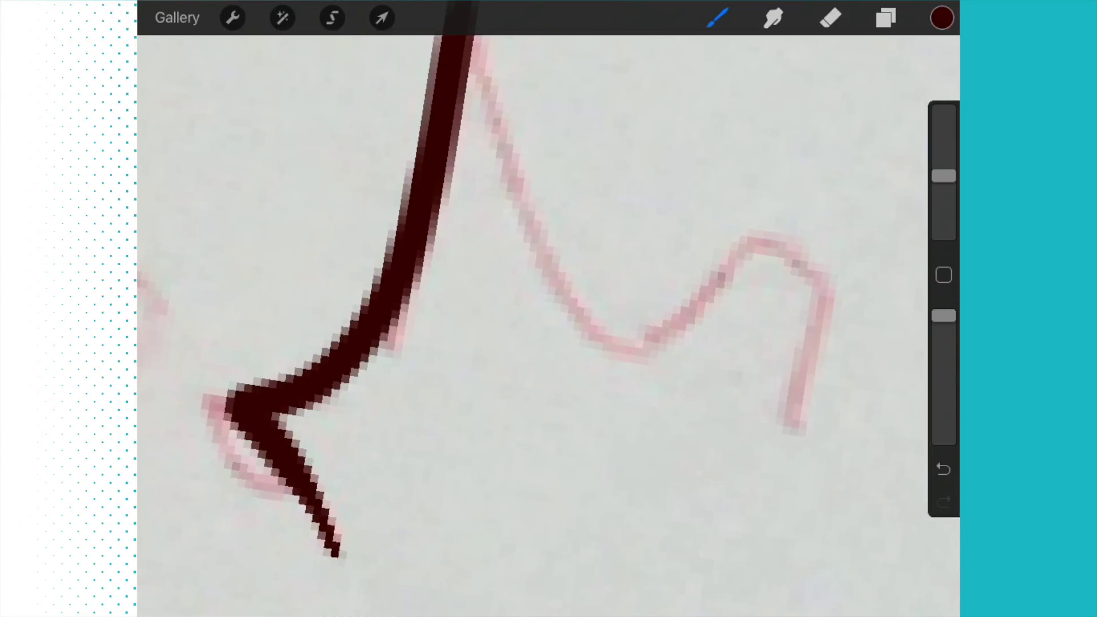
{"action": "mouse_move", "coordinate": [821, 452]}
{"action": "left_mouse_down"}
{"action": "mouse_move", "coordinate": [858, 227]}
{"action": "mouse_move", "coordinate": [493, 77]}
{"action": "left_mouse_up"}
{"action": "scroll", "coordinate": [549, 309], "scroll_direction": "down", "scroll_amount": 2}
{"action": "scroll", "coordinate": [549, 309], "scroll_direction": "down", "scroll_amount": 2}
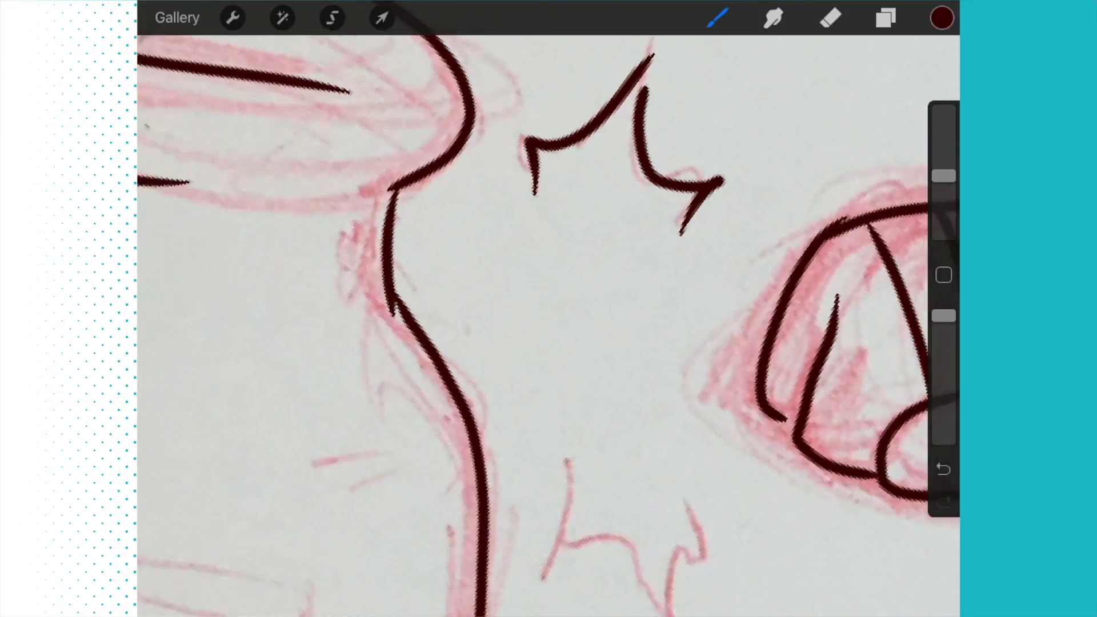
{"action": "scroll", "coordinate": [549, 309], "scroll_direction": "up", "scroll_amount": 2}
{"action": "scroll", "coordinate": [549, 309], "scroll_direction": "up", "scroll_amount": 3}
Ink the lower impact burst's zigzag and two motion lines at the bottle's lower right.
{"action": "mouse_move", "coordinate": [466, 343]}
{"action": "left_mouse_down"}
{"action": "mouse_move", "coordinate": [552, 404]}
{"action": "mouse_move", "coordinate": [724, 429]}
{"action": "mouse_move", "coordinate": [732, 381]}
{"action": "left_mouse_up"}
{"action": "scroll", "coordinate": [548, 309], "scroll_direction": "up", "scroll_amount": 1}
{"action": "left_click_drag", "start_coordinate": [702, 231], "coordinate": [712, 385]}
{"action": "scroll", "coordinate": [549, 309], "scroll_direction": "down", "scroll_amount": 3}
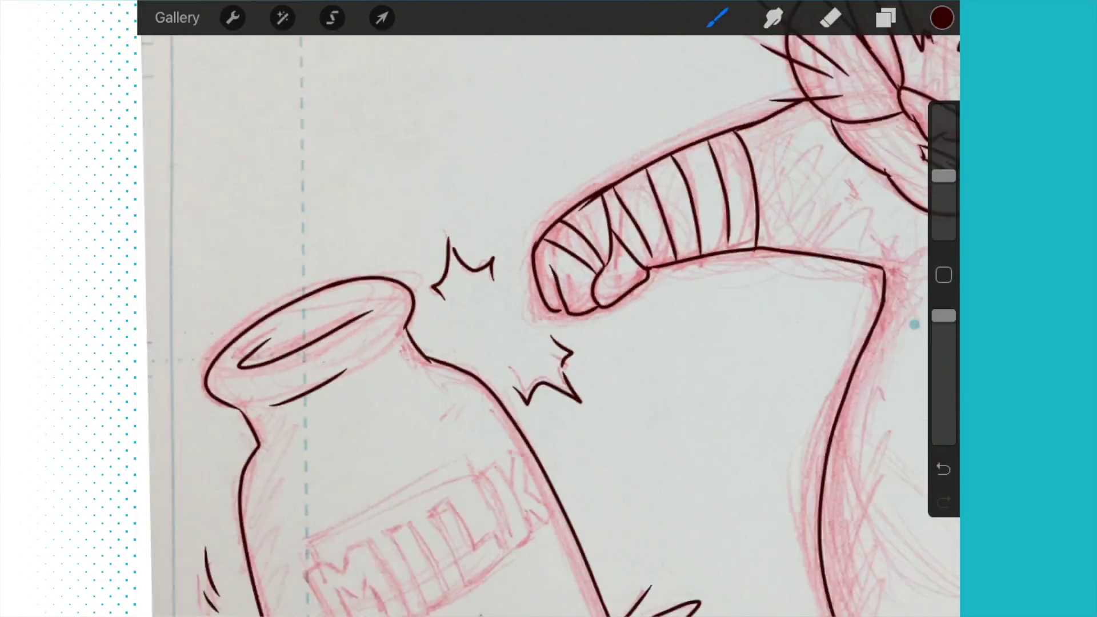
{"action": "scroll", "coordinate": [549, 309], "scroll_direction": "down", "scroll_amount": 3}
{"action": "scroll", "coordinate": [548, 308], "scroll_direction": "up", "scroll_amount": 3}
{"action": "scroll", "coordinate": [549, 309], "scroll_direction": "down", "scroll_amount": 3}
{"action": "scroll", "coordinate": [550, 309], "scroll_direction": "up", "scroll_amount": 2}
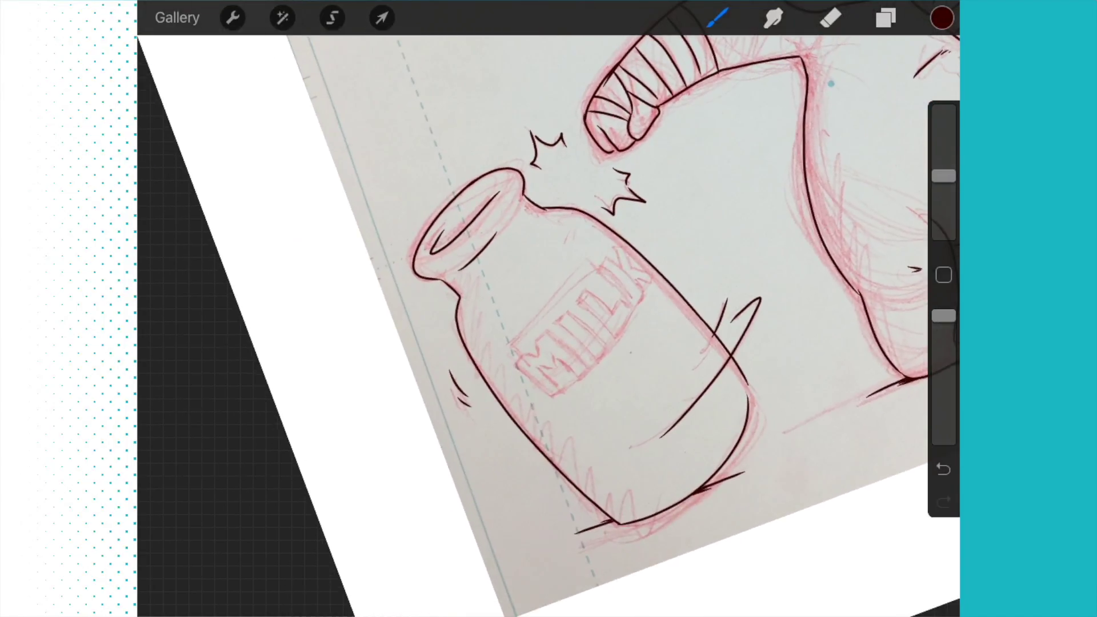
{"action": "scroll", "coordinate": [549, 309], "scroll_direction": "up", "scroll_amount": 3}
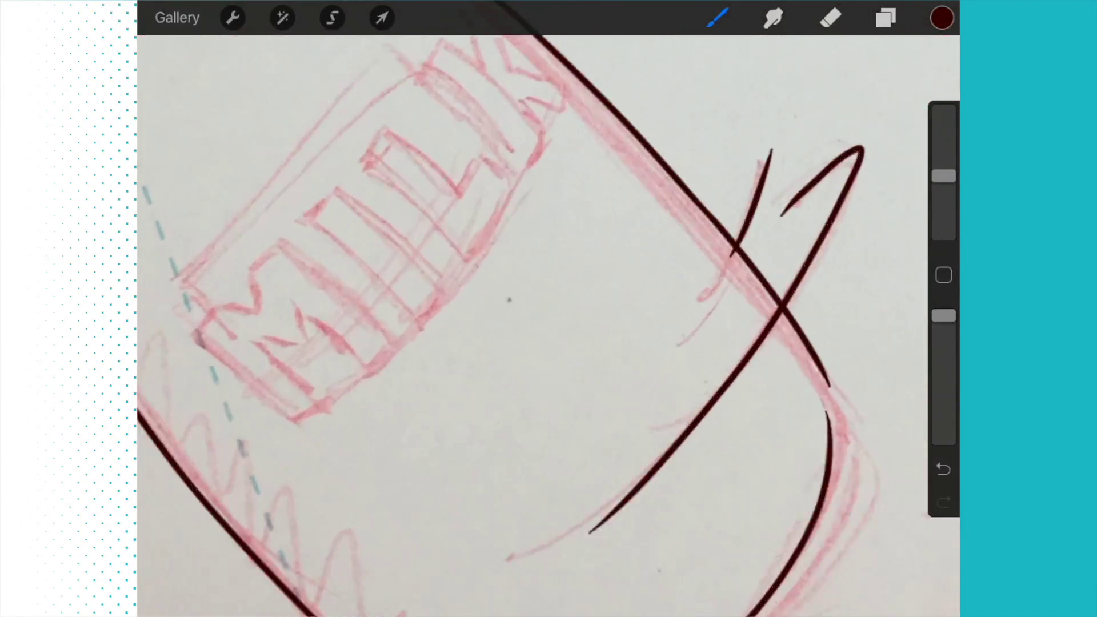
{"action": "scroll", "coordinate": [548, 309], "scroll_direction": "up", "scroll_amount": 3}
{"action": "left_click_drag", "start_coordinate": [657, 403], "coordinate": [746, 299]}
{"action": "scroll", "coordinate": [549, 309], "scroll_direction": "down", "scroll_amount": 2}
{"action": "left_click_drag", "start_coordinate": [625, 515], "coordinate": [734, 387]}
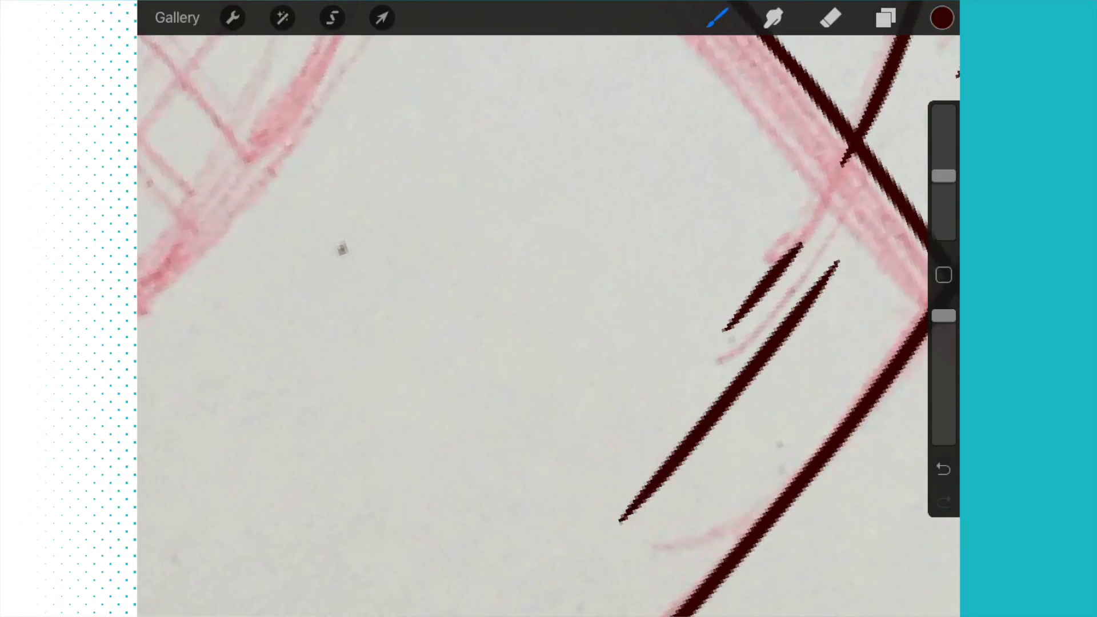
{"action": "scroll", "coordinate": [549, 308], "scroll_direction": "down", "scroll_amount": 3}
{"action": "scroll", "coordinate": [549, 309], "scroll_direction": "down", "scroll_amount": 3}
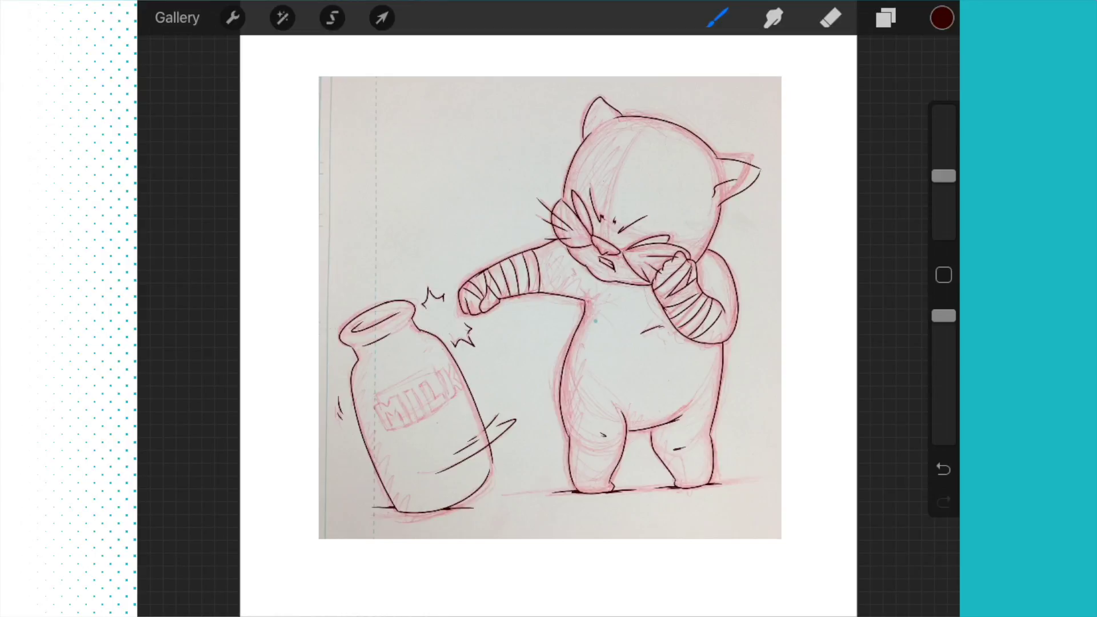
{"action": "scroll", "coordinate": [549, 326], "scroll_direction": "up", "scroll_amount": 2}
{"action": "scroll", "coordinate": [549, 326], "scroll_direction": "up", "scroll_amount": 4}
{"action": "scroll", "coordinate": [549, 326], "scroll_direction": "up", "scroll_amount": 1}
{"action": "scroll", "coordinate": [548, 326], "scroll_direction": "up", "scroll_amount": 1}
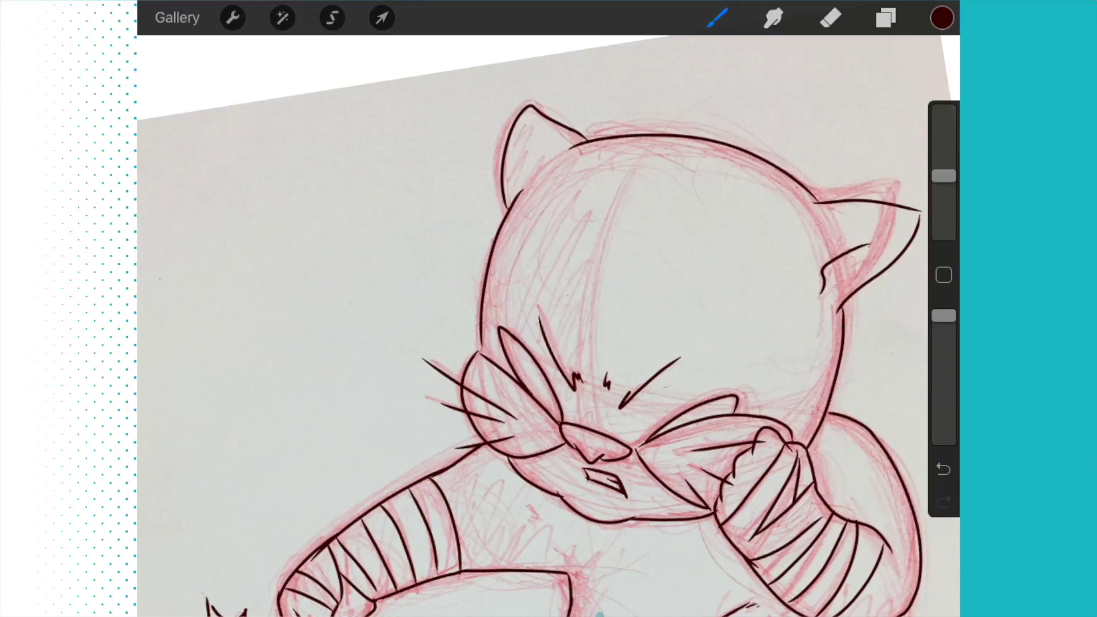
{"action": "mouse_move", "coordinate": [660, 257]}
{"action": "left_mouse_down"}
{"action": "mouse_move", "coordinate": [612, 245]}
{"action": "mouse_move", "coordinate": [564, 343]}
{"action": "mouse_move", "coordinate": [563, 416]}
{"action": "mouse_move", "coordinate": [686, 386]}
{"action": "left_mouse_up"}
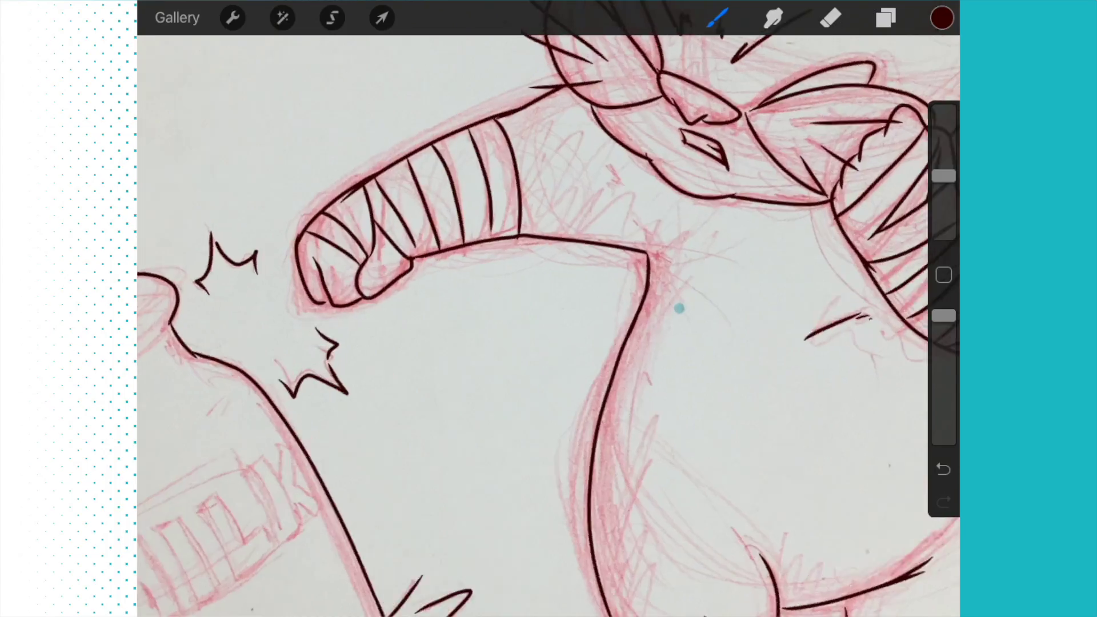
Ink the elbow and upper punching-arm edge, plus short motion strokes beside the fist.
{"action": "left_click_drag", "start_coordinate": [650, 226], "coordinate": [708, 335]}
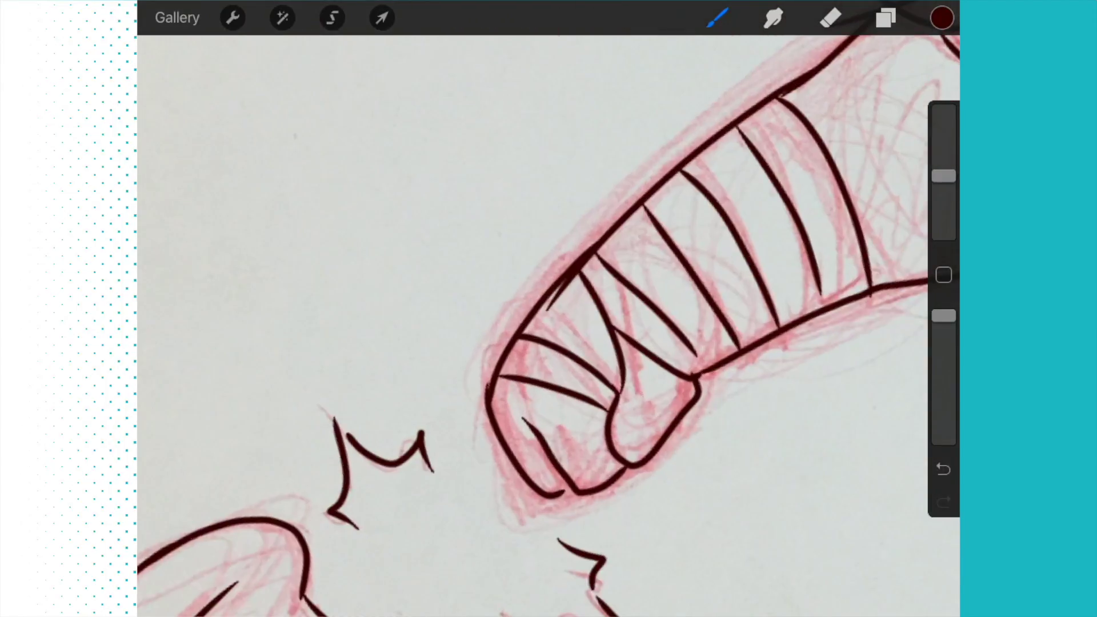
{"action": "left_click_drag", "start_coordinate": [496, 381], "coordinate": [599, 233]}
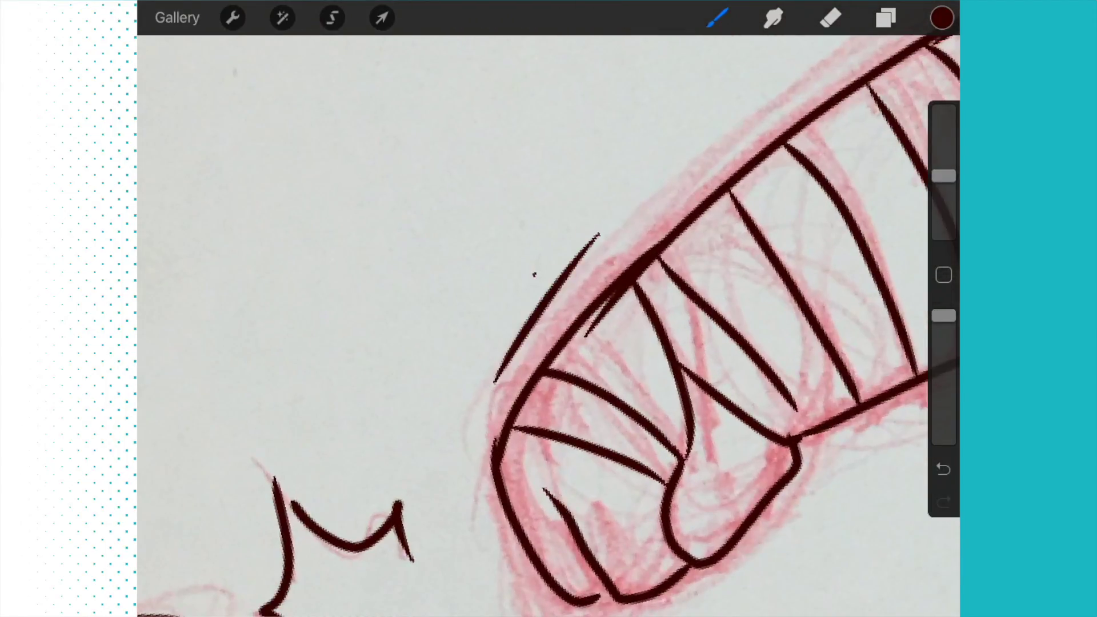
{"action": "left_click_drag", "start_coordinate": [534, 275], "coordinate": [575, 226]}
{"action": "left_click_drag", "start_coordinate": [592, 386], "coordinate": [701, 293]}
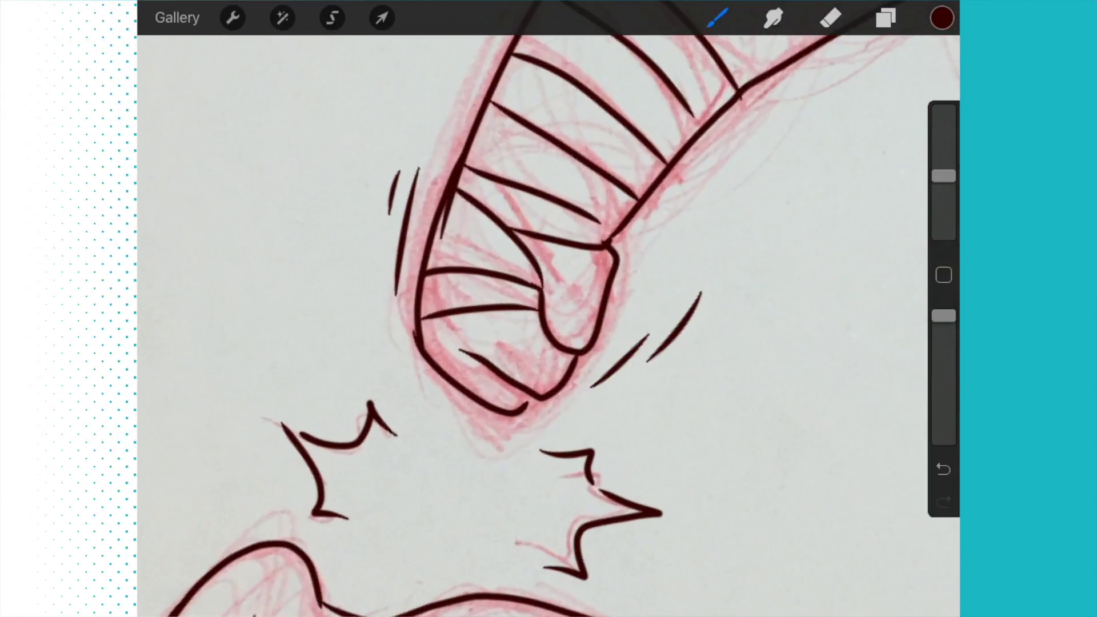
{"action": "scroll", "coordinate": [549, 309], "scroll_direction": "down", "scroll_amount": 5}
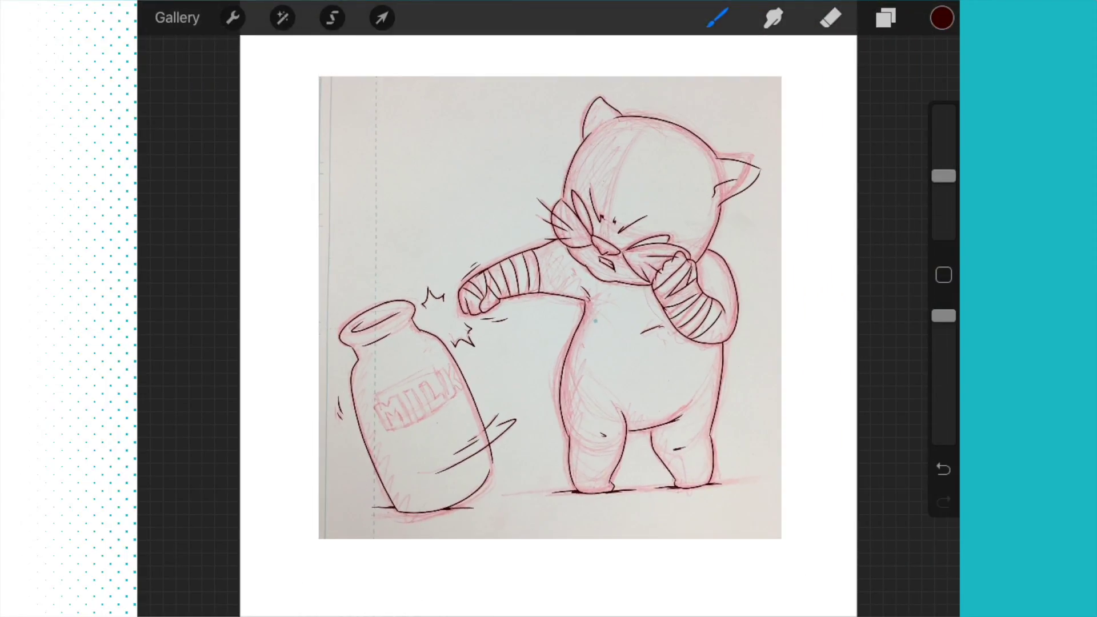
{"action": "scroll", "coordinate": [412, 404], "scroll_direction": "up", "scroll_amount": 1}
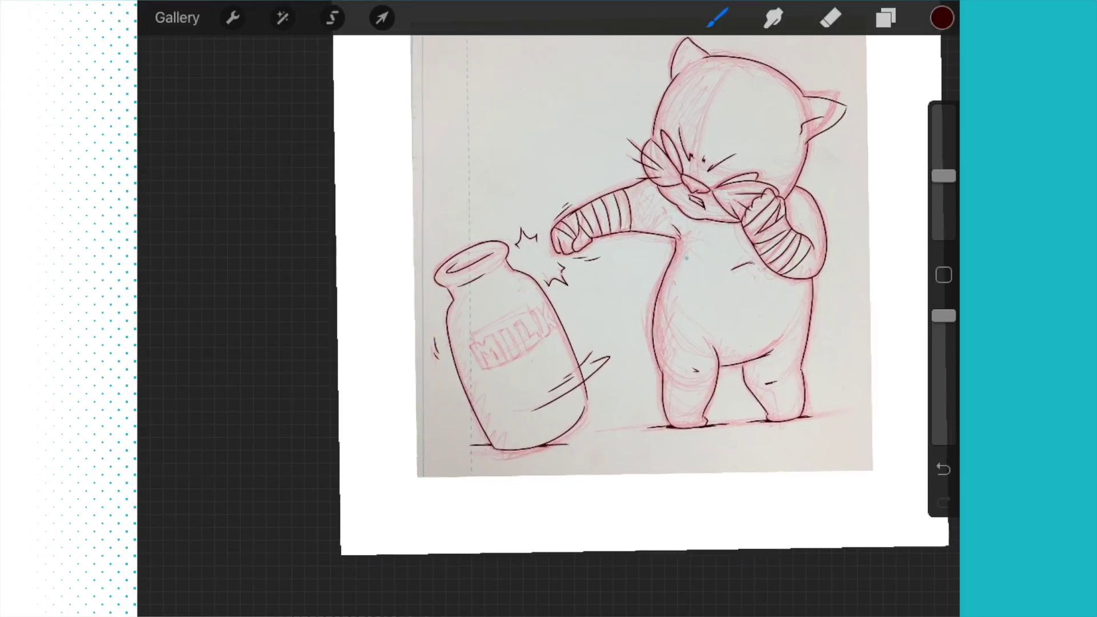
{"action": "scroll", "coordinate": [412, 404], "scroll_direction": "up", "scroll_amount": 3}
{"action": "scroll", "coordinate": [412, 403], "scroll_direction": "up", "scroll_amount": 2}
{"action": "scroll", "coordinate": [413, 403], "scroll_direction": "up", "scroll_amount": 2}
{"action": "scroll", "coordinate": [549, 326], "scroll_direction": "up", "scroll_amount": 2}
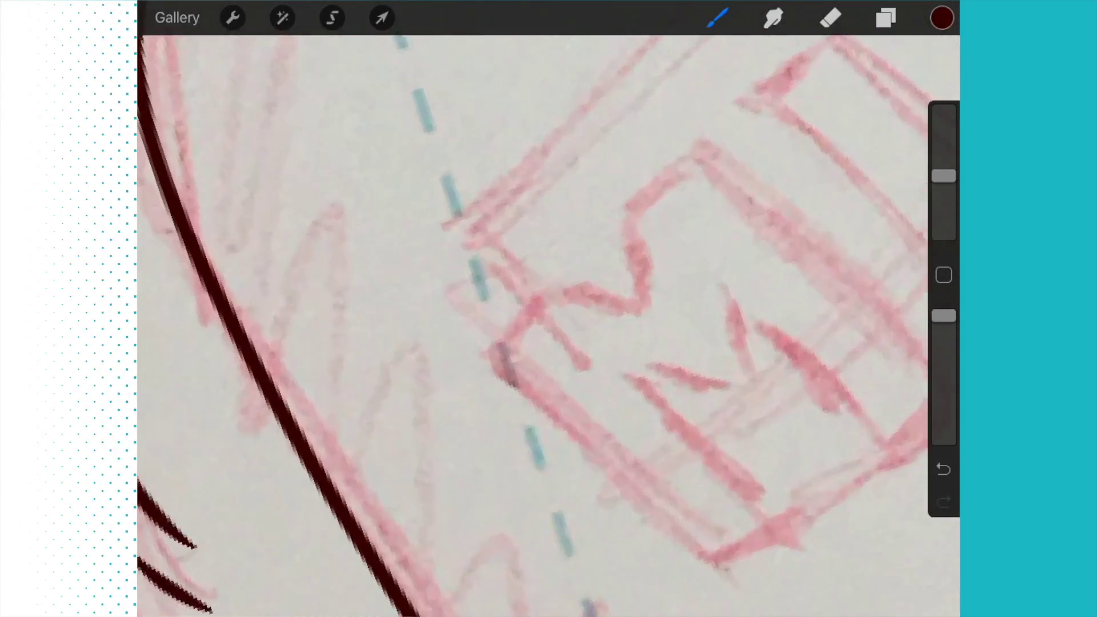
{"action": "scroll", "coordinate": [549, 326], "scroll_direction": "up", "scroll_amount": 2}
Ink the closed block outline of the letter M on the bottle label.
{"action": "left_click_drag", "start_coordinate": [489, 404], "coordinate": [600, 266]}
{"action": "left_click_drag", "start_coordinate": [493, 324], "coordinate": [626, 399]}
{"action": "scroll", "coordinate": [481, 369], "scroll_direction": "up", "scroll_amount": 1}
{"action": "scroll", "coordinate": [446, 360], "scroll_direction": "up", "scroll_amount": 1}
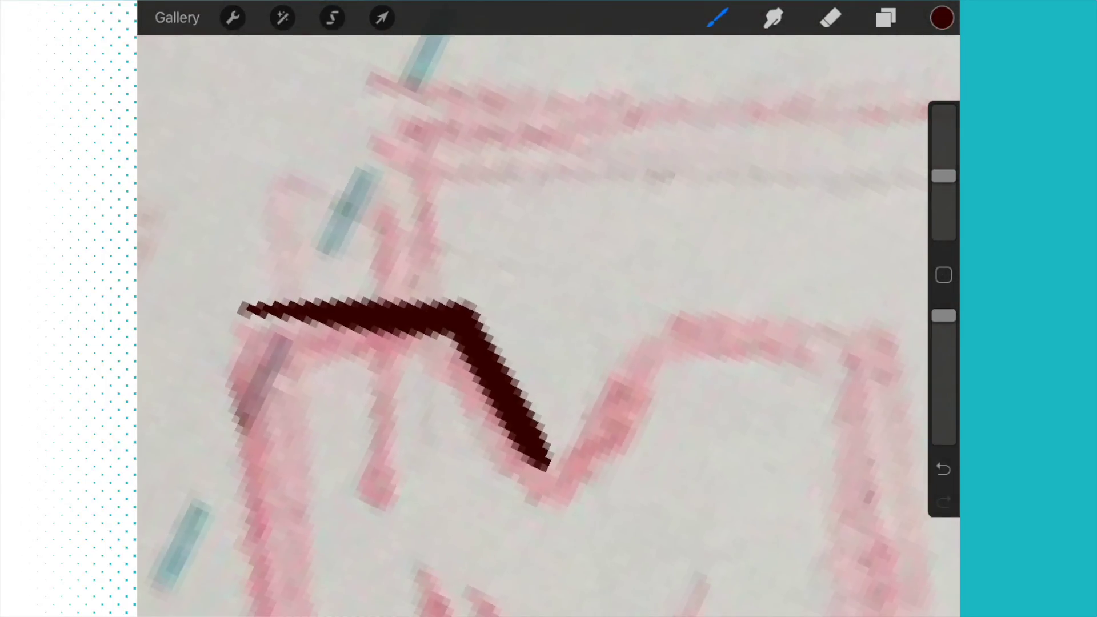
{"action": "left_click_drag", "start_coordinate": [549, 467], "coordinate": [676, 306]}
{"action": "scroll", "coordinate": [549, 343], "scroll_direction": "up", "scroll_amount": 2}
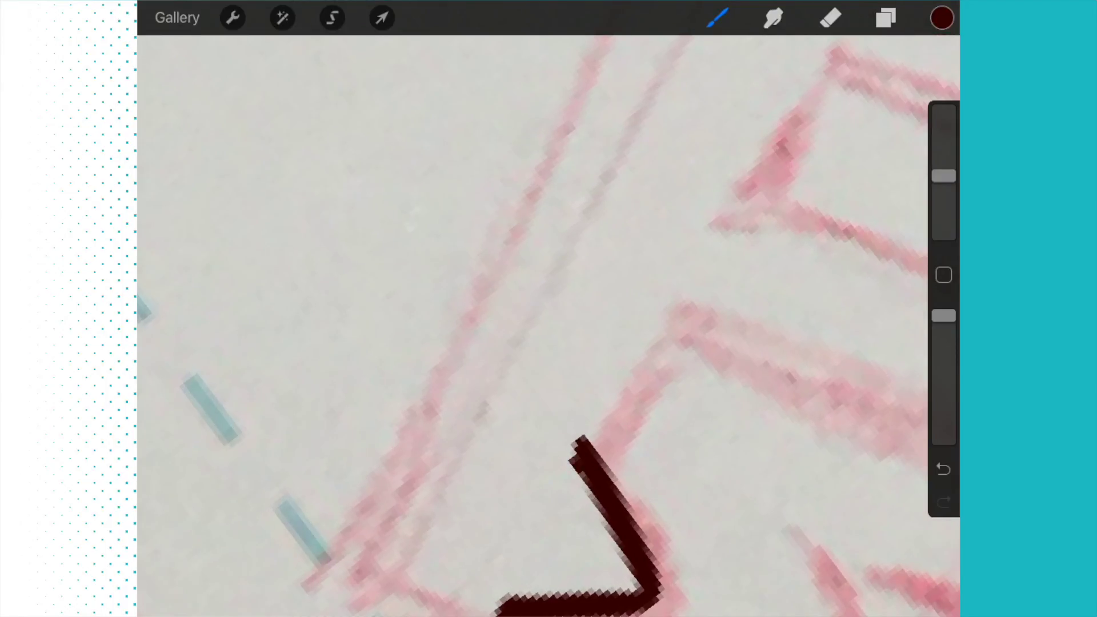
{"action": "left_click_drag", "start_coordinate": [581, 441], "coordinate": [673, 308]}
{"action": "scroll", "coordinate": [549, 343], "scroll_direction": "up", "scroll_amount": 1}
{"action": "scroll", "coordinate": [549, 309], "scroll_direction": "down", "scroll_amount": 2}
{"action": "scroll", "coordinate": [549, 308], "scroll_direction": "up", "scroll_amount": 2}
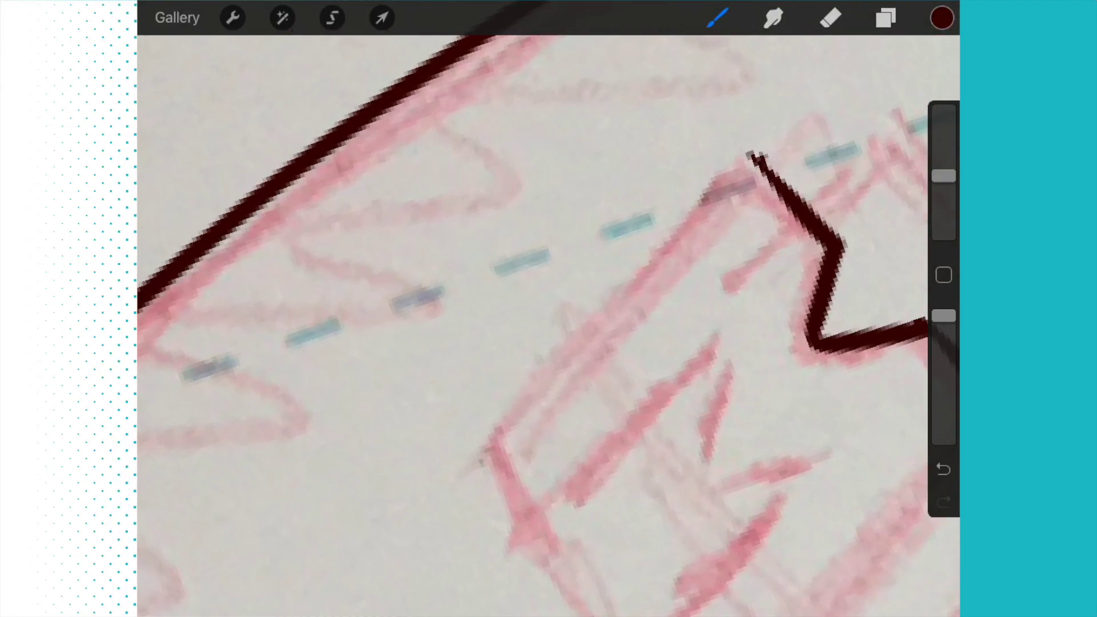
{"action": "left_click_drag", "start_coordinate": [758, 156], "coordinate": [487, 441]}
{"action": "scroll", "coordinate": [549, 309], "scroll_direction": "down", "scroll_amount": 3}
{"action": "scroll", "coordinate": [549, 309], "scroll_direction": "up", "scroll_amount": 3}
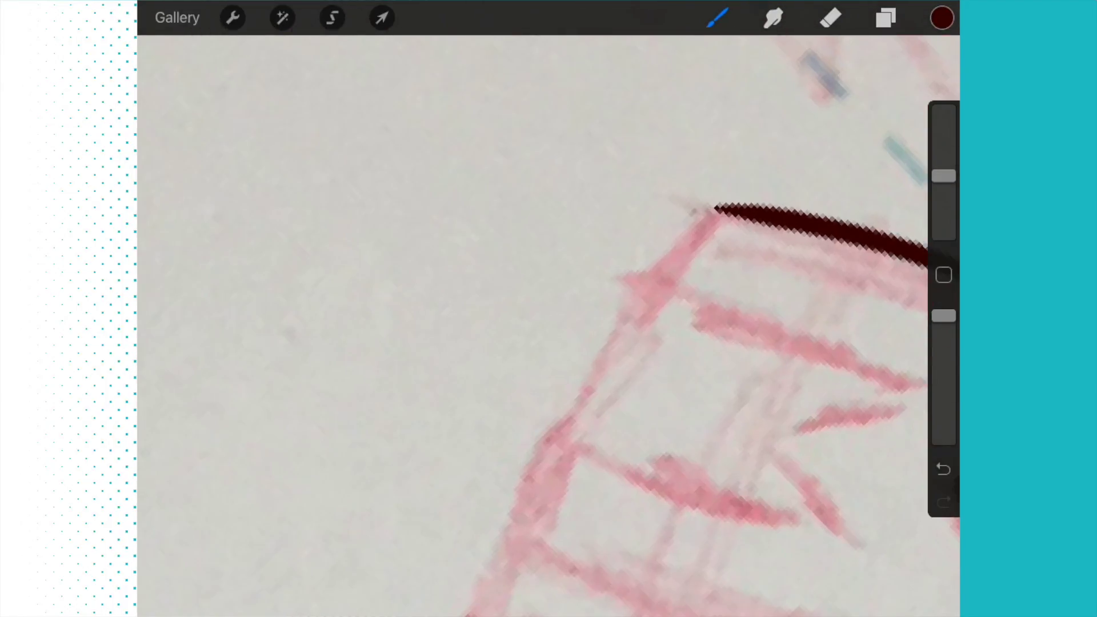
{"action": "mouse_move", "coordinate": [716, 210]}
{"action": "left_mouse_down"}
{"action": "mouse_move", "coordinate": [678, 244]}
{"action": "mouse_move", "coordinate": [677, 283]}
{"action": "mouse_move", "coordinate": [579, 408]}
{"action": "left_mouse_up"}
{"action": "scroll", "coordinate": [549, 309], "scroll_direction": "down", "scroll_amount": 2}
{"action": "scroll", "coordinate": [549, 309], "scroll_direction": "up", "scroll_amount": 2}
{"action": "left_click_drag", "start_coordinate": [659, 250], "coordinate": [650, 382]}
{"action": "scroll", "coordinate": [549, 309], "scroll_direction": "up", "scroll_amount": 2}
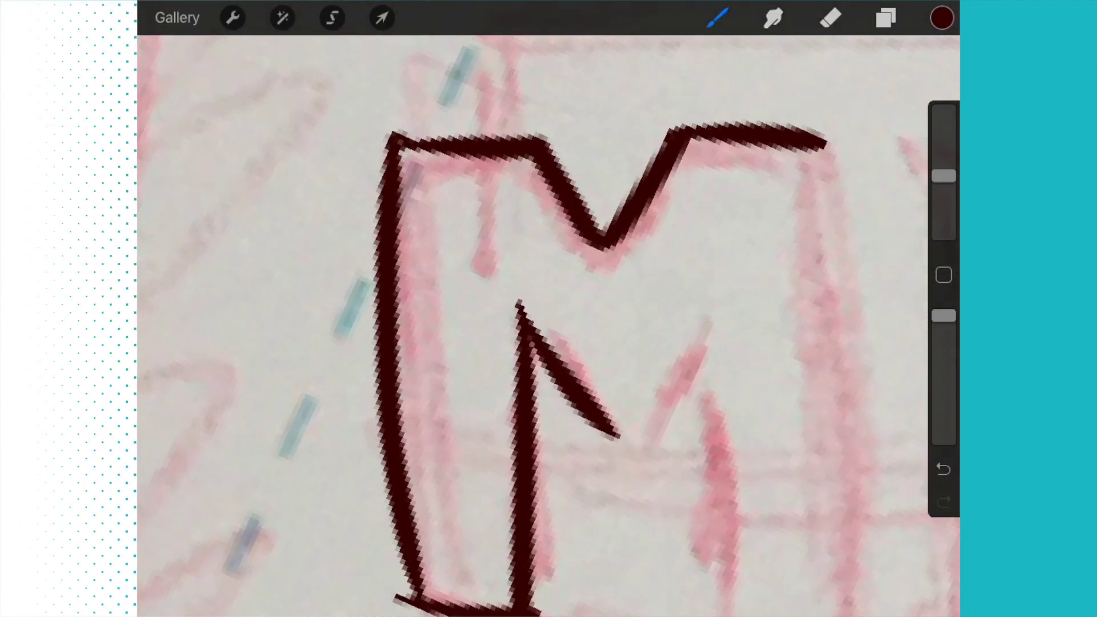
{"action": "left_click_drag", "start_coordinate": [635, 429], "coordinate": [699, 326]}
{"action": "scroll", "coordinate": [548, 309], "scroll_direction": "down", "scroll_amount": 1}
{"action": "scroll", "coordinate": [549, 308], "scroll_direction": "down", "scroll_amount": 2}
{"action": "left_click_drag", "start_coordinate": [729, 272], "coordinate": [641, 489]}
{"action": "scroll", "coordinate": [549, 309], "scroll_direction": "up", "scroll_amount": 2}
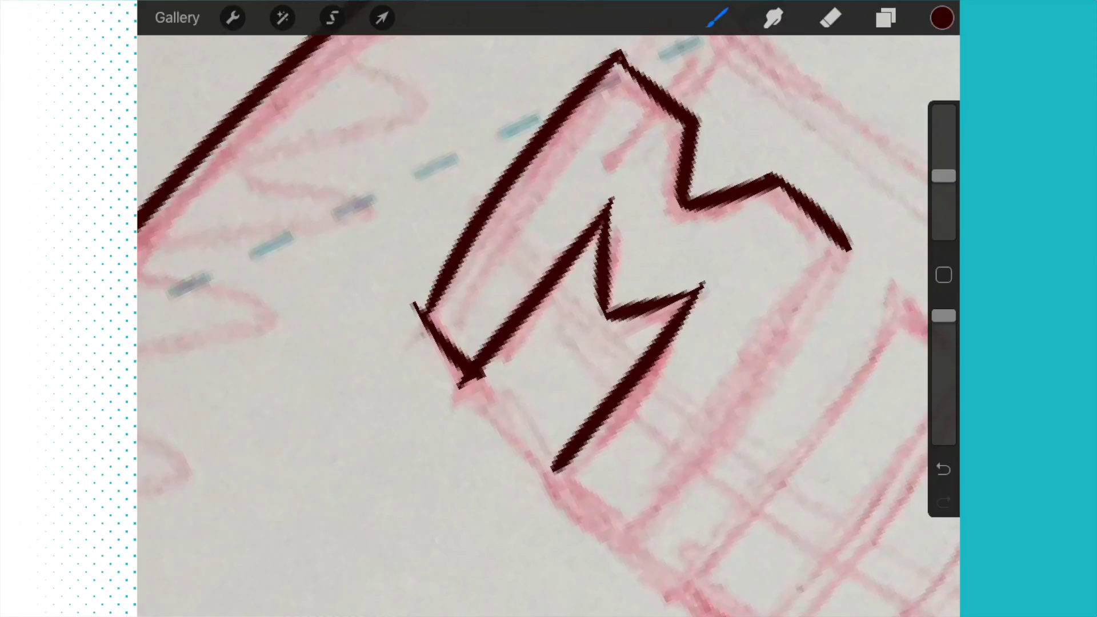
{"action": "left_click_drag", "start_coordinate": [849, 249], "coordinate": [626, 531]}
{"action": "scroll", "coordinate": [549, 309], "scroll_direction": "up", "scroll_amount": 2}
{"action": "left_click_drag", "start_coordinate": [558, 429], "coordinate": [639, 518]}
{"action": "scroll", "coordinate": [549, 308], "scroll_direction": "down", "scroll_amount": 2}
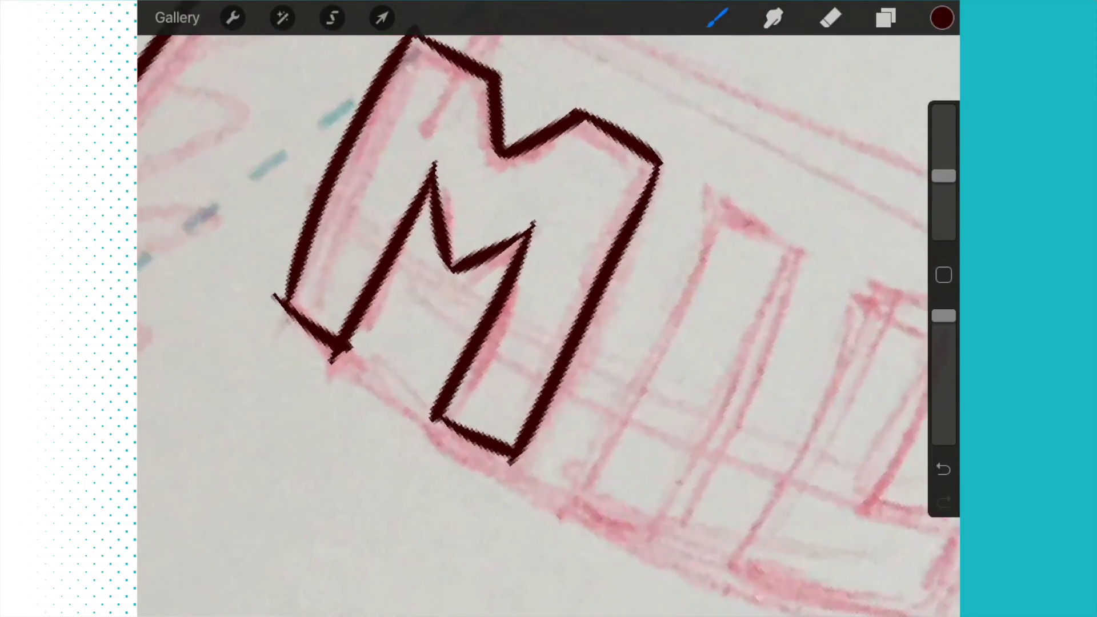
{"action": "scroll", "coordinate": [549, 309], "scroll_direction": "up", "scroll_amount": 2}
Outline the block letters I and L, closing each at the bottom.
{"action": "left_click_drag", "start_coordinate": [763, 140], "coordinate": [506, 514]}
{"action": "scroll", "coordinate": [550, 308], "scroll_direction": "down", "scroll_amount": 1}
{"action": "left_click_drag", "start_coordinate": [714, 198], "coordinate": [656, 489]}
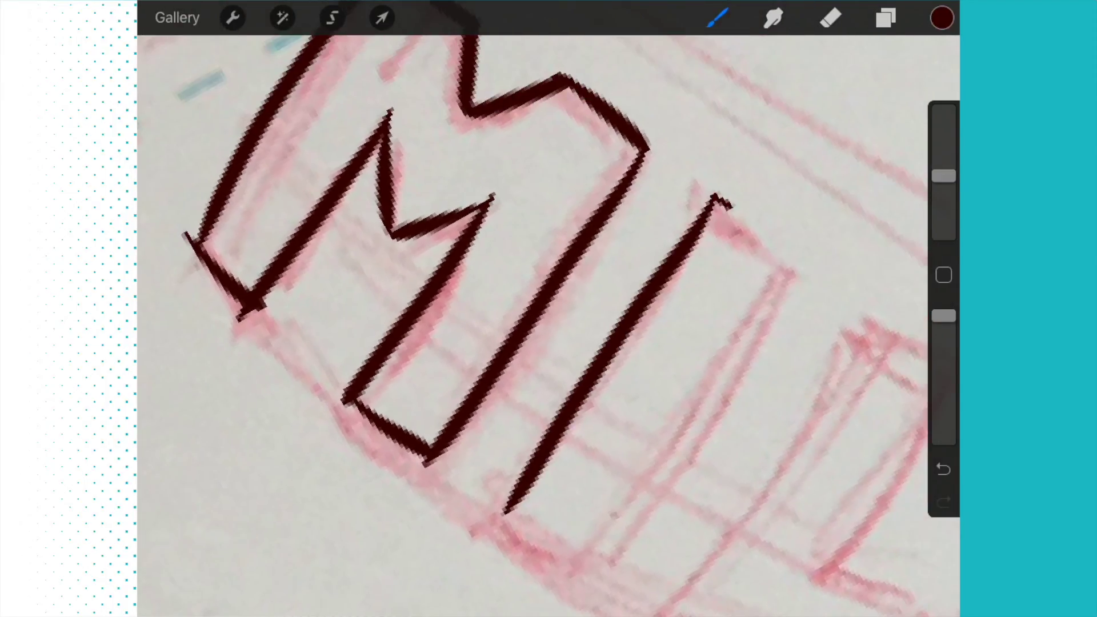
{"action": "scroll", "coordinate": [549, 309], "scroll_direction": "down", "scroll_amount": 1}
{"action": "left_click_drag", "start_coordinate": [549, 455], "coordinate": [656, 519]}
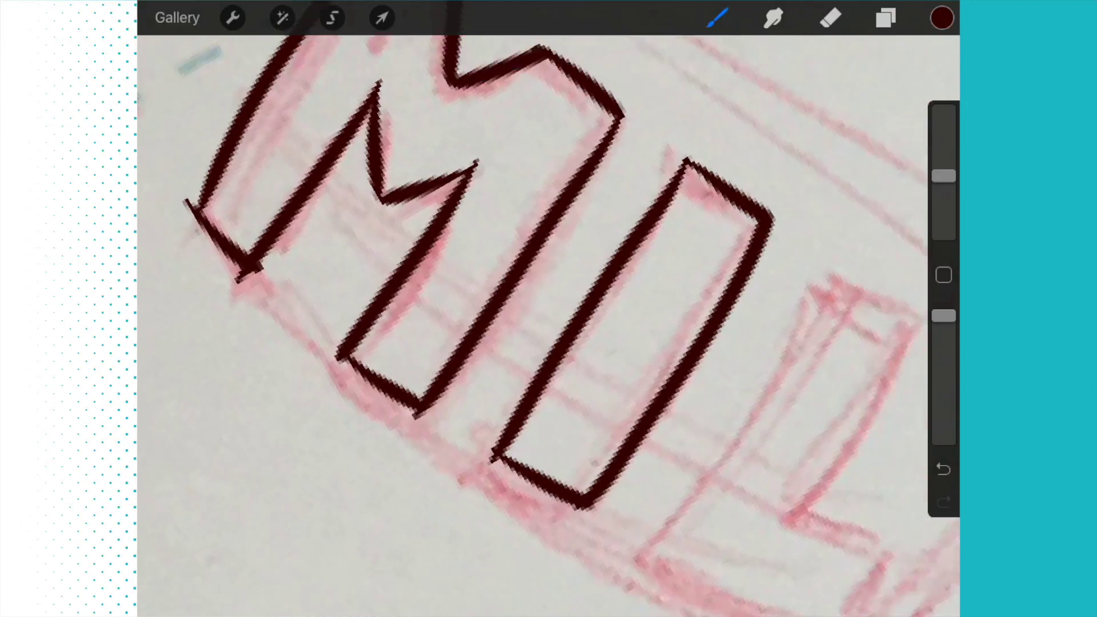
{"action": "scroll", "coordinate": [548, 308], "scroll_direction": "up", "scroll_amount": 2}
{"action": "scroll", "coordinate": [550, 309], "scroll_direction": "down", "scroll_amount": 1}
{"action": "mouse_move", "coordinate": [502, 510]}
{"action": "left_mouse_down"}
{"action": "mouse_move", "coordinate": [739, 184]}
{"action": "mouse_move", "coordinate": [801, 222]}
{"action": "mouse_move", "coordinate": [690, 459]}
{"action": "left_mouse_up"}
{"action": "scroll", "coordinate": [548, 309], "scroll_direction": "up", "scroll_amount": 2}
{"action": "mouse_move", "coordinate": [718, 293]}
{"action": "left_mouse_down"}
{"action": "mouse_move", "coordinate": [760, 429]}
{"action": "mouse_move", "coordinate": [712, 459]}
{"action": "left_mouse_up"}
{"action": "left_click_drag", "start_coordinate": [468, 309], "coordinate": [712, 463]}
{"action": "scroll", "coordinate": [549, 309], "scroll_direction": "down", "scroll_amount": 1}
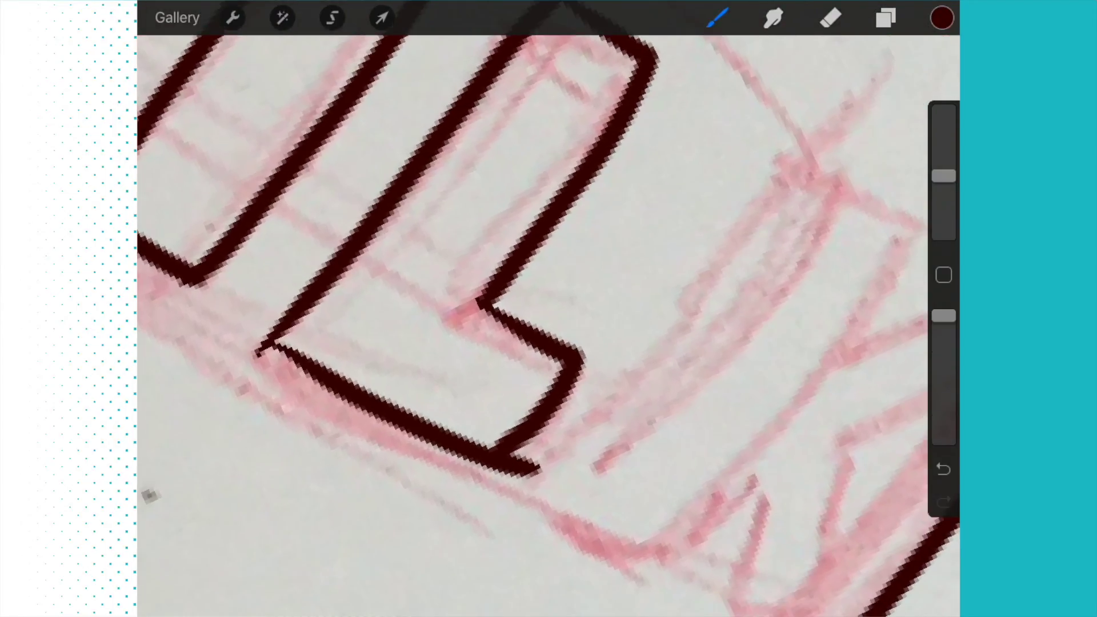
{"action": "scroll", "coordinate": [548, 309], "scroll_direction": "down", "scroll_amount": 1}
Ink the K's upright, upper arm and lower leg to finish the MILK lettering.
{"action": "mouse_move", "coordinate": [478, 478]}
{"action": "left_mouse_down"}
{"action": "mouse_move", "coordinate": [729, 180]}
{"action": "mouse_move", "coordinate": [836, 227]}
{"action": "mouse_move", "coordinate": [776, 330]}
{"action": "left_mouse_up"}
{"action": "scroll", "coordinate": [549, 310], "scroll_direction": "up", "scroll_amount": 2}
{"action": "scroll", "coordinate": [549, 308], "scroll_direction": "down", "scroll_amount": 1}
{"action": "mouse_move", "coordinate": [600, 343]}
{"action": "left_mouse_down"}
{"action": "mouse_move", "coordinate": [746, 283]}
{"action": "mouse_move", "coordinate": [649, 440]}
{"action": "left_mouse_up"}
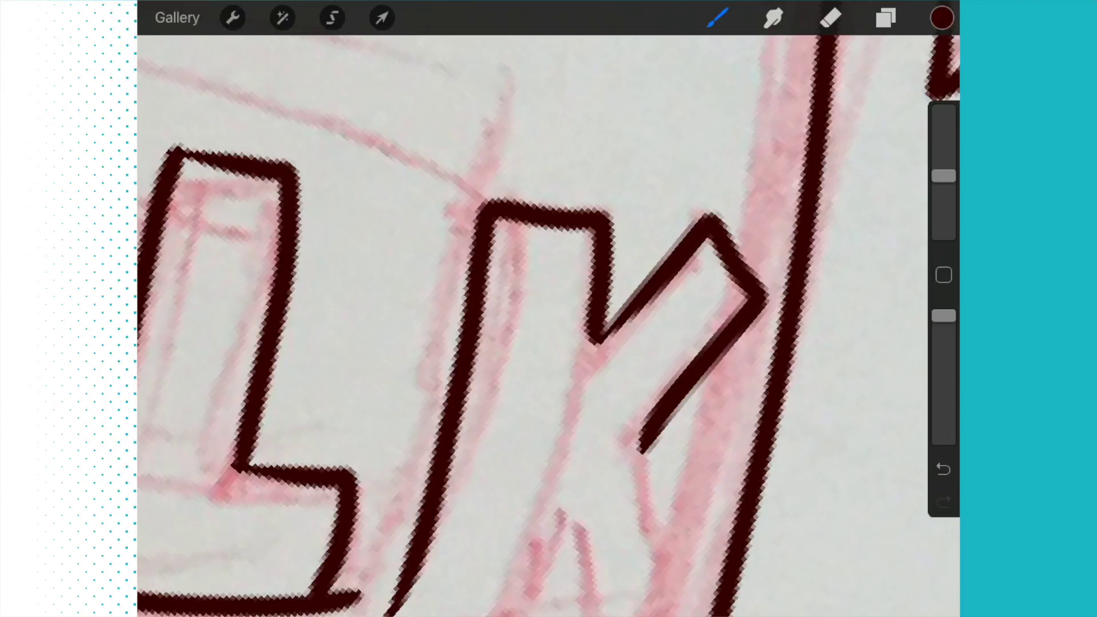
{"action": "scroll", "coordinate": [549, 309], "scroll_direction": "up", "scroll_amount": 3}
{"action": "mouse_move", "coordinate": [759, 237]}
{"action": "left_mouse_down"}
{"action": "mouse_move", "coordinate": [687, 430]}
{"action": "mouse_move", "coordinate": [588, 378]}
{"action": "mouse_move", "coordinate": [661, 232]}
{"action": "left_mouse_up"}
{"action": "scroll", "coordinate": [549, 308], "scroll_direction": "up", "scroll_amount": 1}
{"action": "scroll", "coordinate": [548, 309], "scroll_direction": "down", "scroll_amount": 1}
{"action": "mouse_move", "coordinate": [510, 287]}
{"action": "left_mouse_down"}
{"action": "mouse_move", "coordinate": [590, 370]}
{"action": "mouse_move", "coordinate": [728, 292]}
{"action": "left_mouse_up"}
{"action": "scroll", "coordinate": [549, 308], "scroll_direction": "down", "scroll_amount": 2}
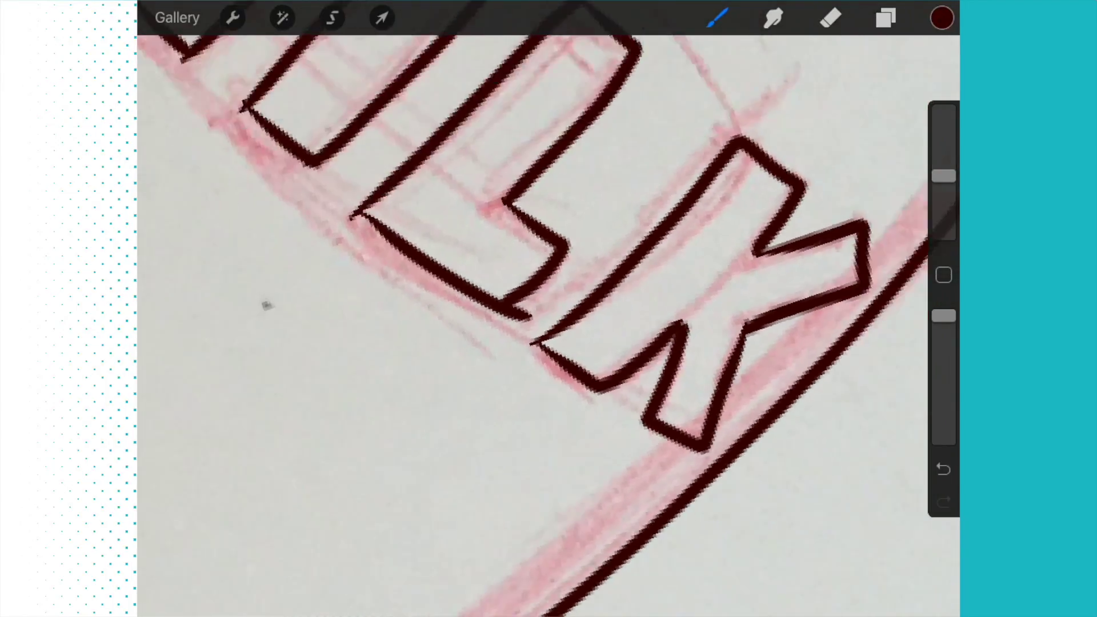
{"action": "scroll", "coordinate": [549, 309], "scroll_direction": "down", "scroll_amount": 3}
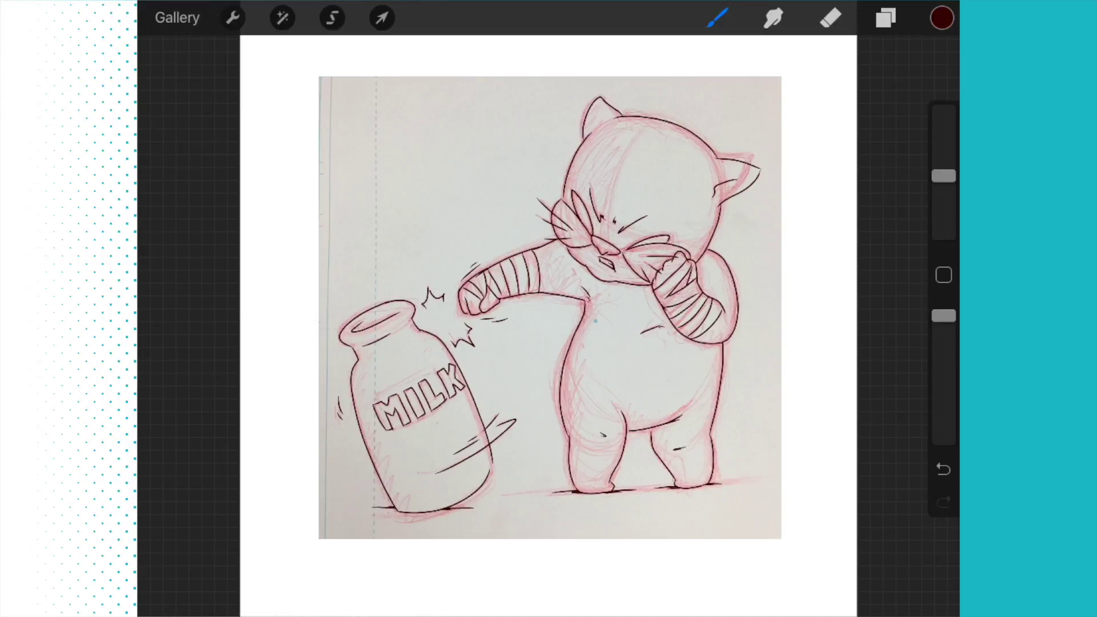
{"action": "scroll", "coordinate": [548, 309], "scroll_direction": "up", "scroll_amount": 10}
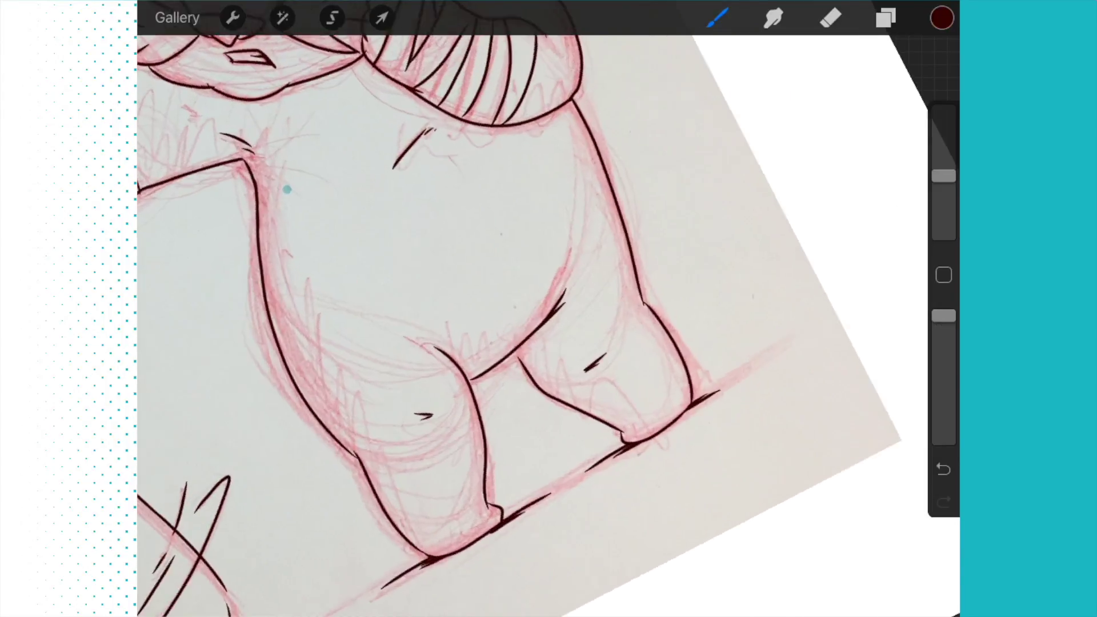
Extend the ground line beneath the cat's feet.
{"action": "left_click_drag", "start_coordinate": [652, 356], "coordinate": [718, 262]}
{"action": "scroll", "coordinate": [550, 309], "scroll_direction": "down", "scroll_amount": 3}
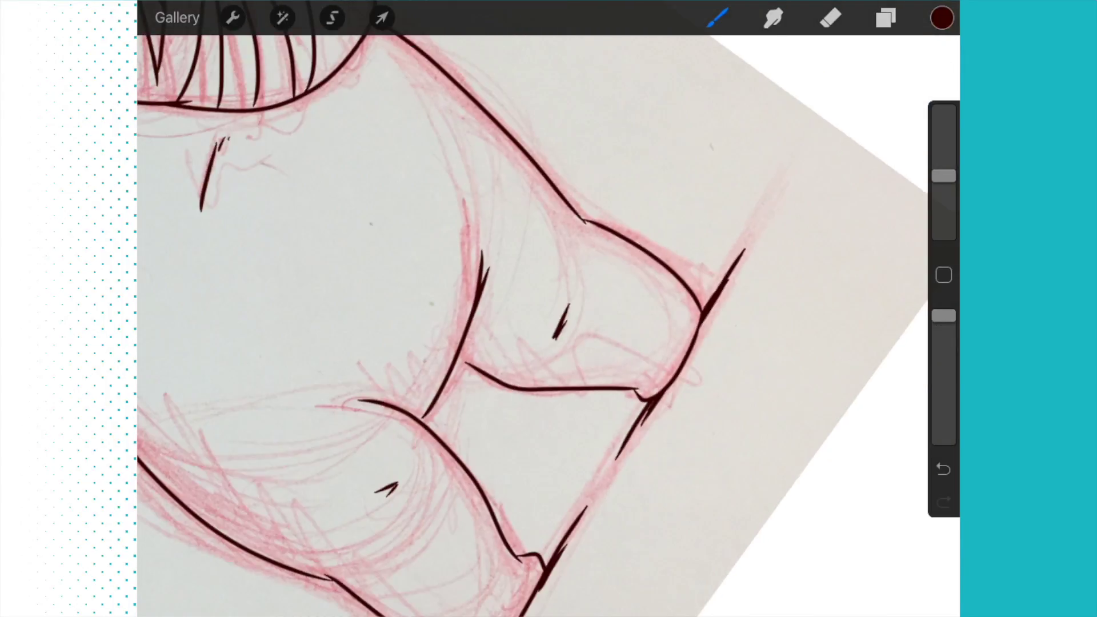
{"action": "scroll", "coordinate": [549, 309], "scroll_direction": "down", "scroll_amount": 3}
{"action": "scroll", "coordinate": [549, 308], "scroll_direction": "down", "scroll_amount": 5}
{"action": "scroll", "coordinate": [549, 309], "scroll_direction": "down", "scroll_amount": 3}
{"action": "scroll", "coordinate": [549, 308], "scroll_direction": "up", "scroll_amount": 3}
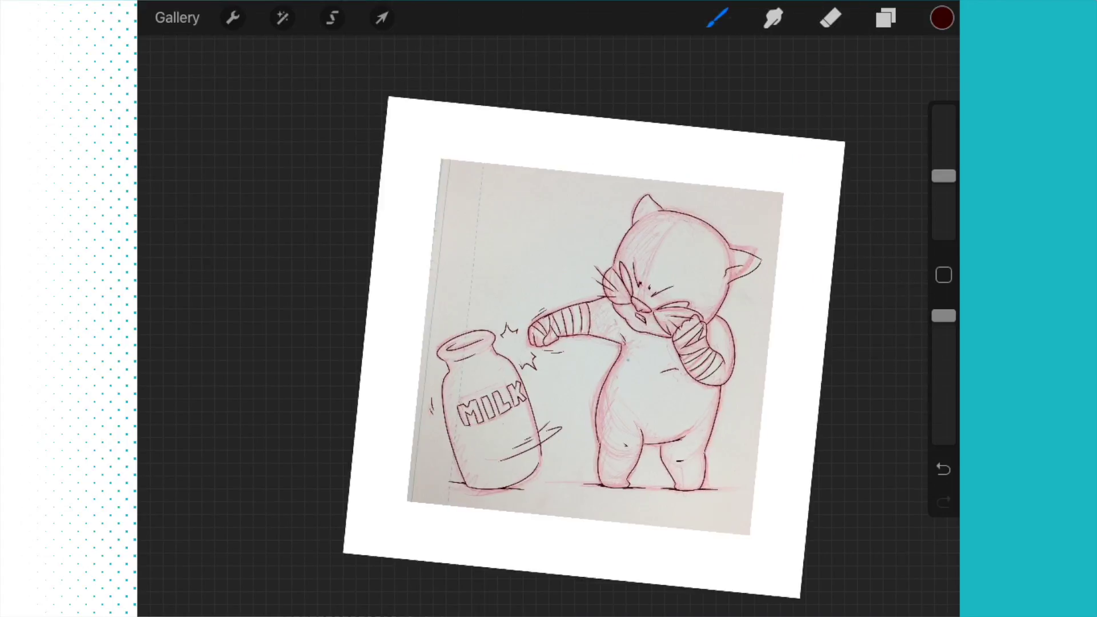
{"action": "scroll", "coordinate": [549, 309], "scroll_direction": "up", "scroll_amount": 3}
{"action": "scroll", "coordinate": [548, 308], "scroll_direction": "up", "scroll_amount": 3}
Show the saved colour palettes from the colour swatch.
{"action": "left_click", "coordinate": [716, 17]}
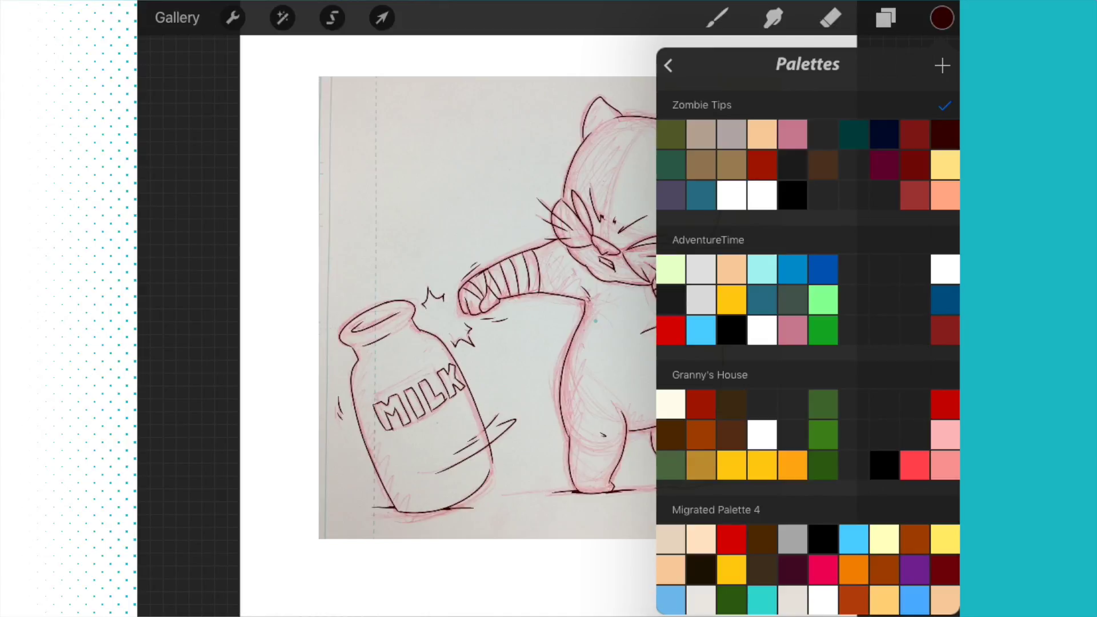
Pick black from the palette and add an empty Layer 3 above the Layer 1 sketch.
{"action": "left_click", "coordinate": [793, 196]}
{"action": "left_click", "coordinate": [885, 18]}
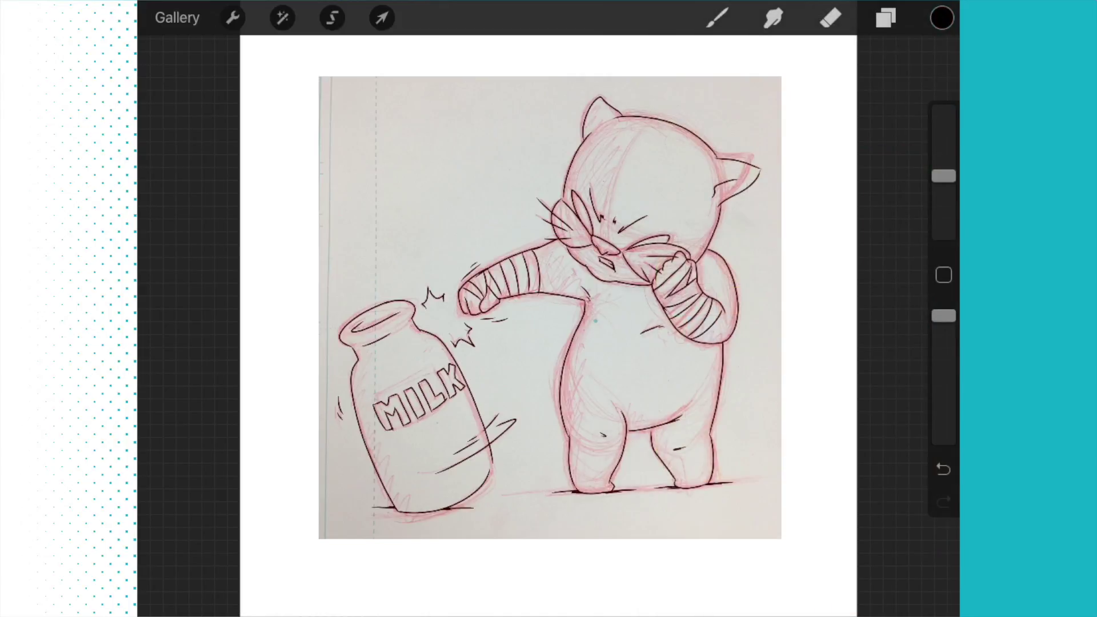
{"action": "left_click", "coordinate": [828, 185]}
{"action": "left_click", "coordinate": [907, 67]}
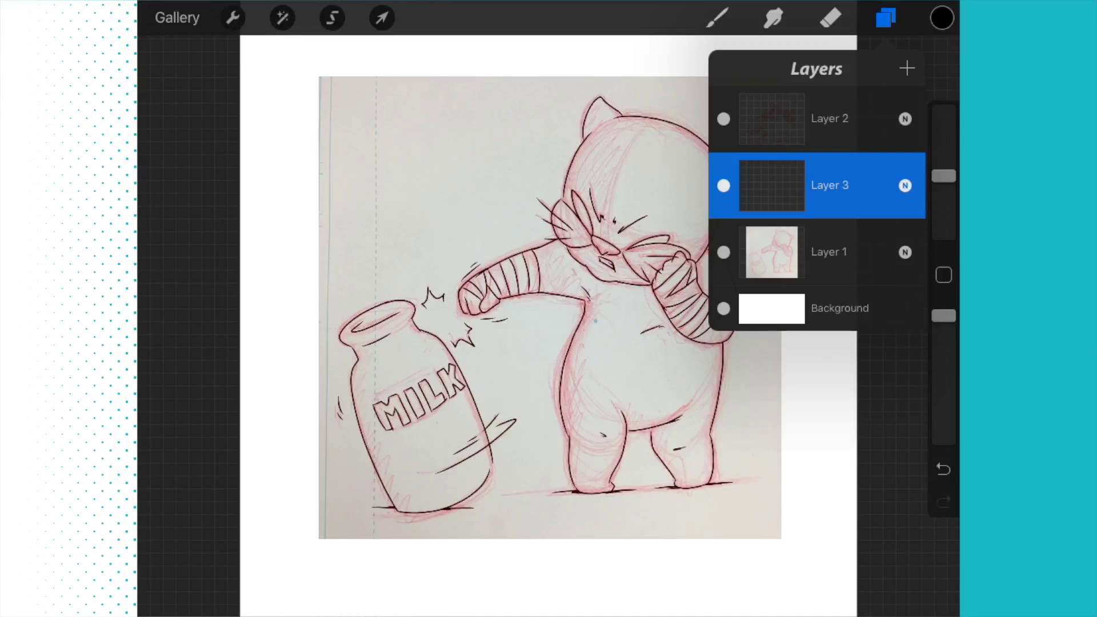
Untick Layer 1's visibility to hide the red sketch, leaving only black ink outlines.
{"action": "left_click", "coordinate": [885, 17]}
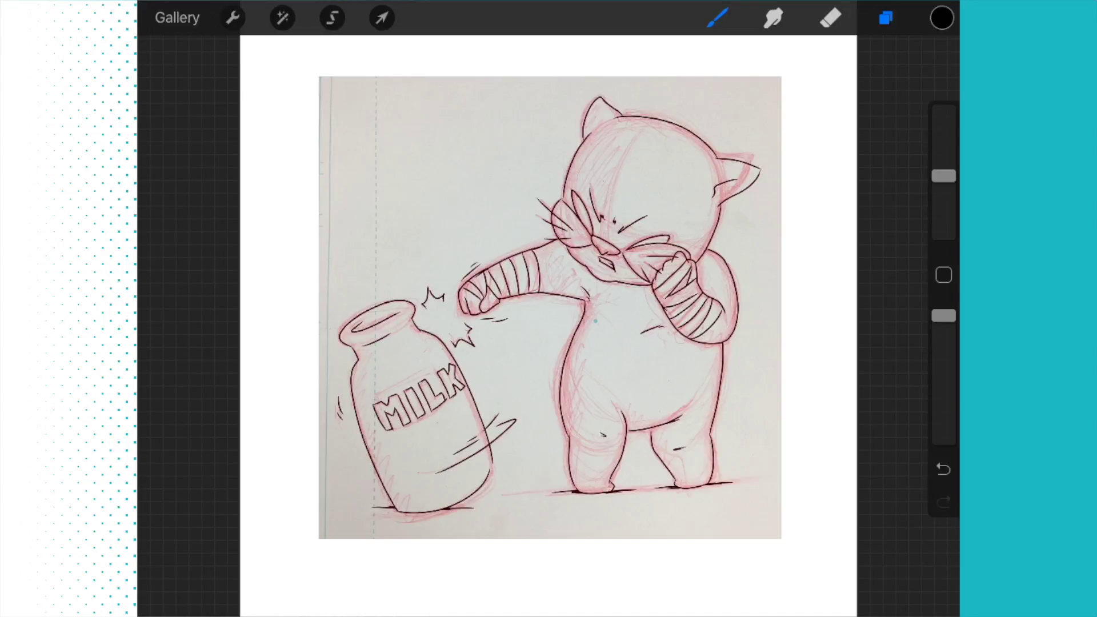
{"action": "left_click", "coordinate": [886, 18]}
{"action": "left_click", "coordinate": [724, 252]}
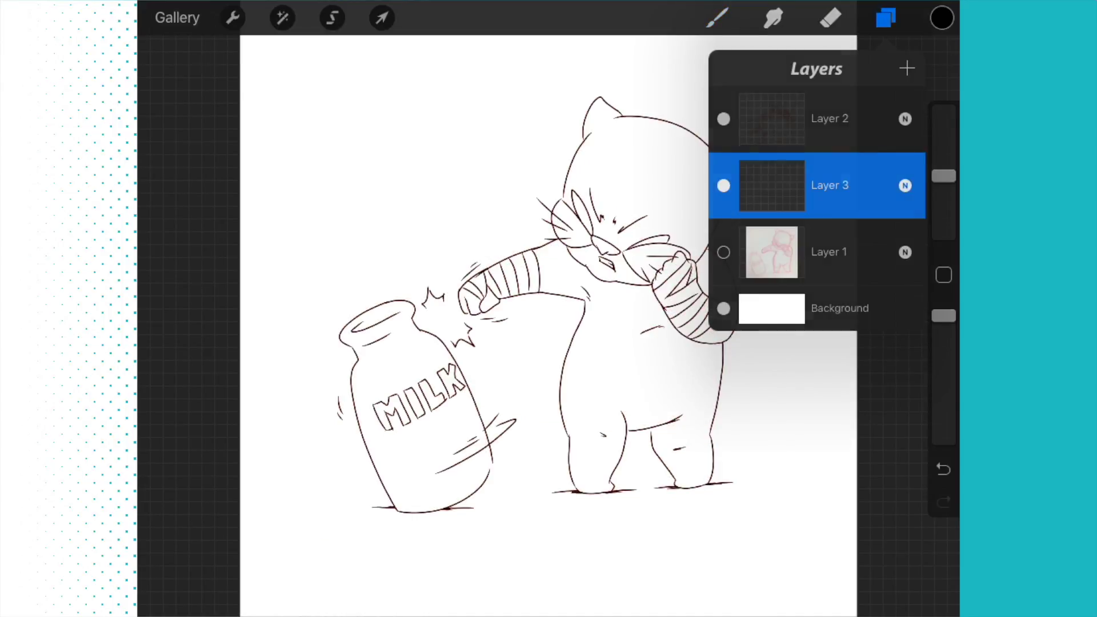
{"action": "left_click", "coordinate": [717, 18]}
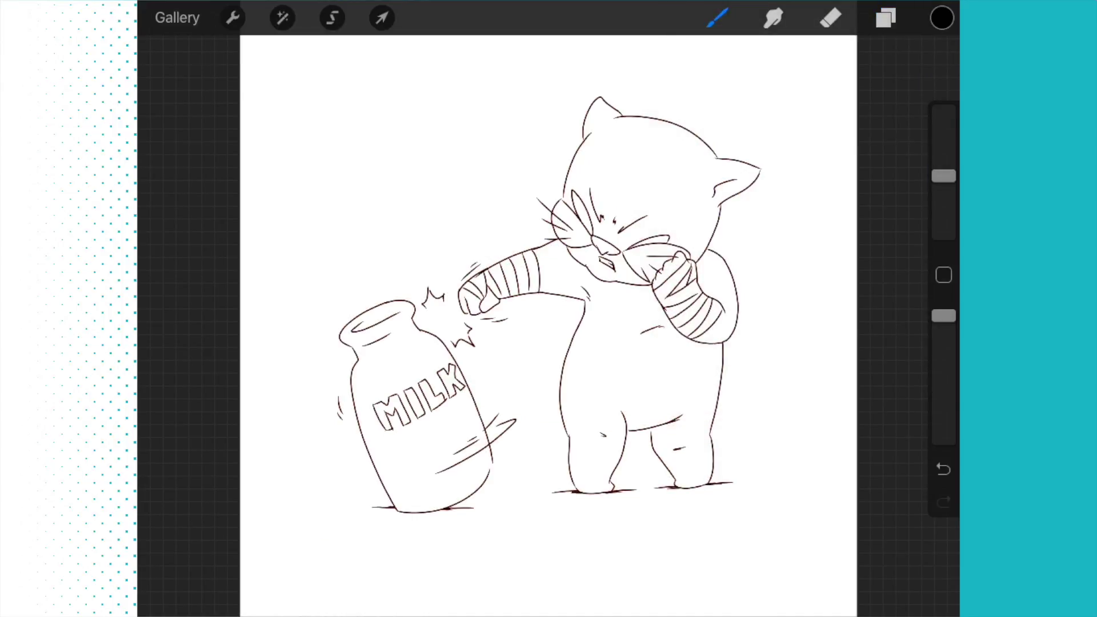